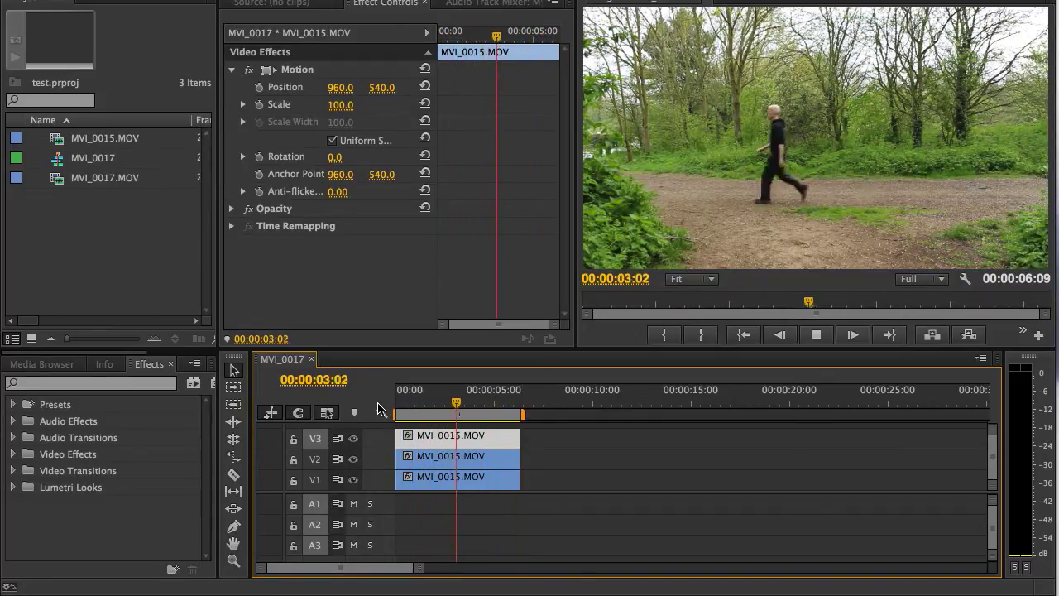
Select the stacked walking clips on V2 and V3 and replay the sequence from the start
{"action": "key", "text": "space"}
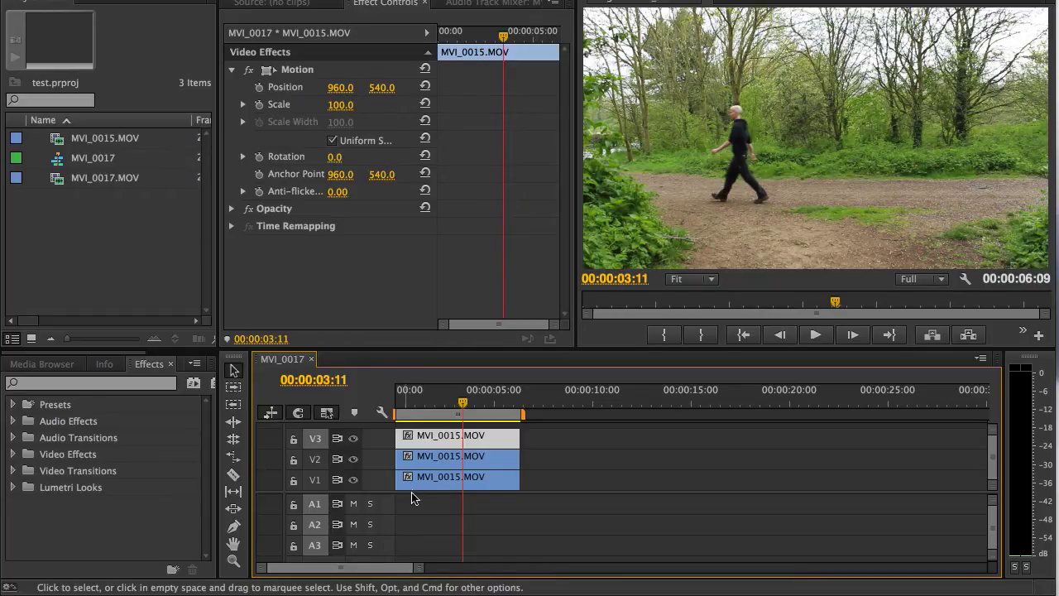
{"action": "key", "text": "alt+Up"}
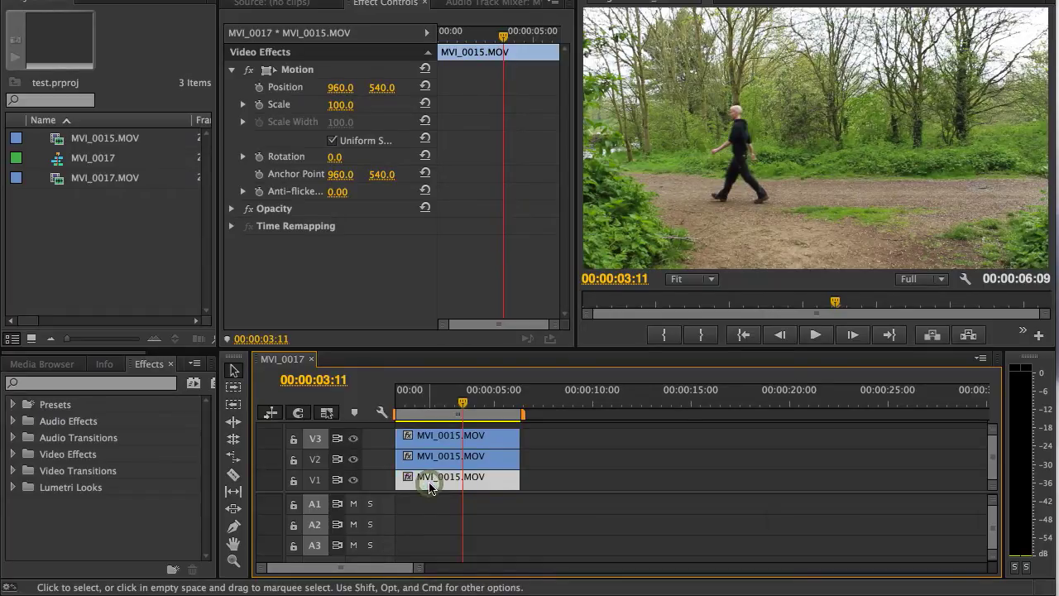
{"action": "left_click", "coordinate": [432, 465]}
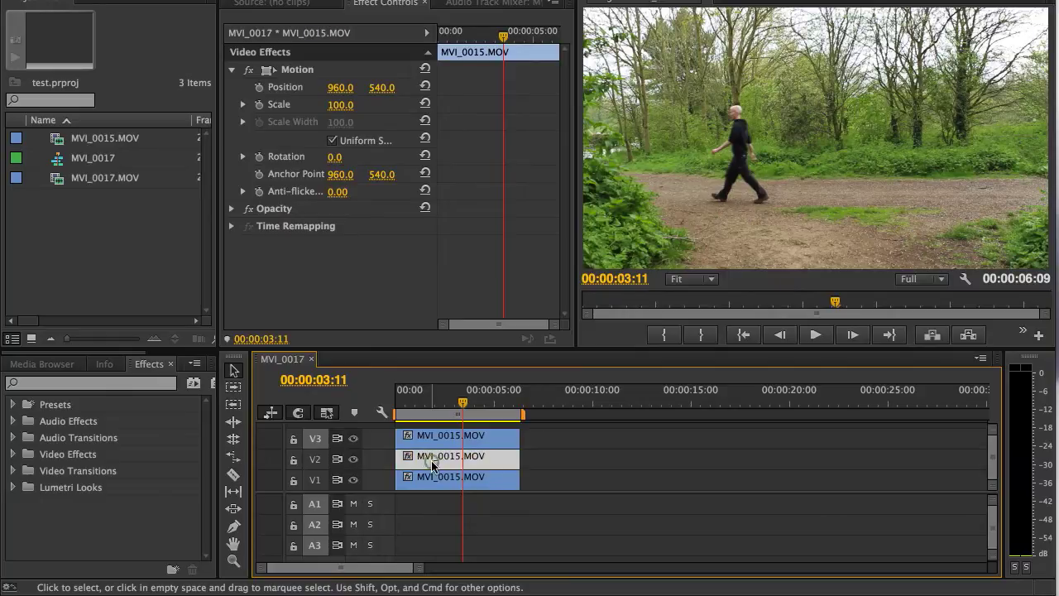
{"action": "key", "text": "alt+Up"}
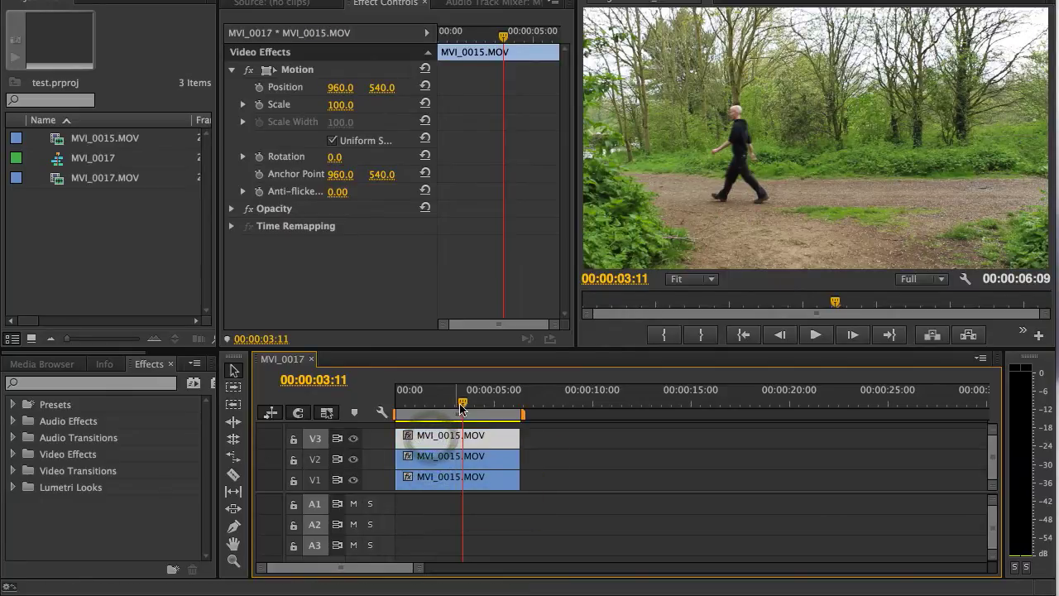
{"action": "left_click_drag", "start_coordinate": [460, 402], "coordinate": [397, 403]}
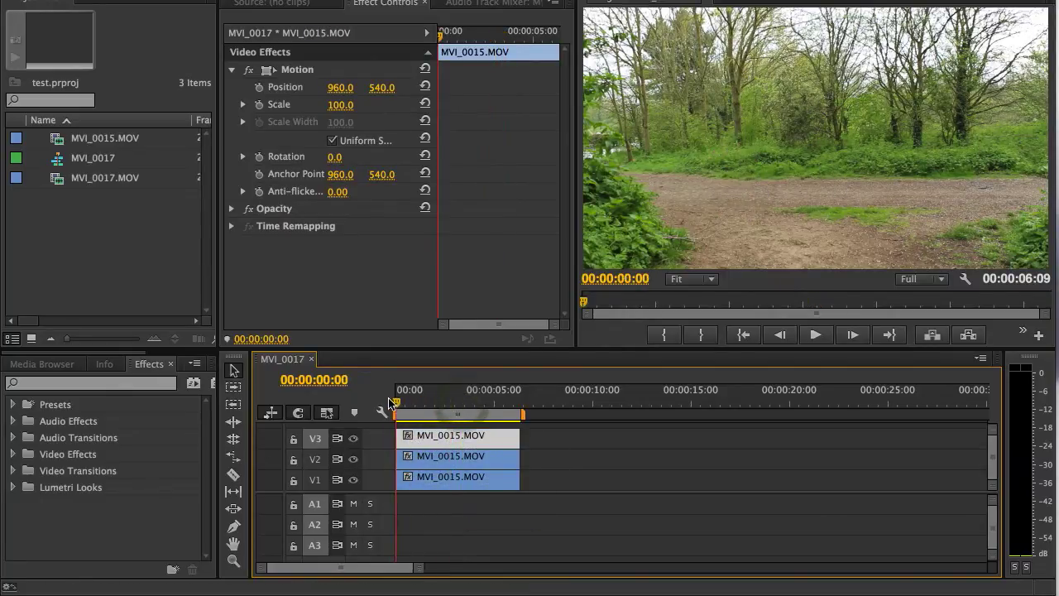
{"action": "key", "text": "space"}
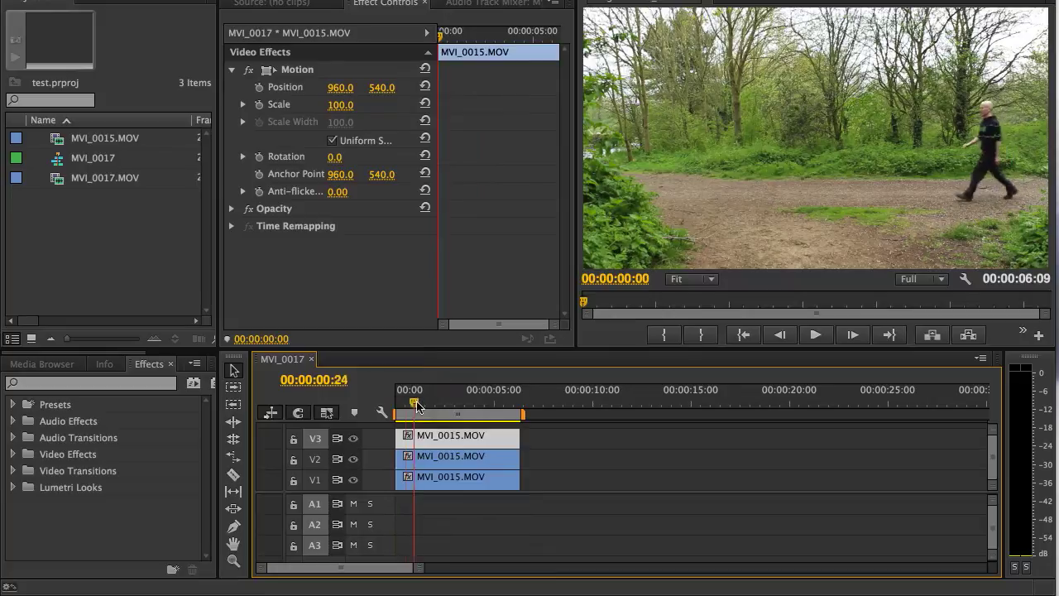
Search the Effects panel for 'cro' and apply Crop to the walking clips
{"action": "left_click", "coordinate": [119, 383]}
{"action": "type", "text": "crop"}
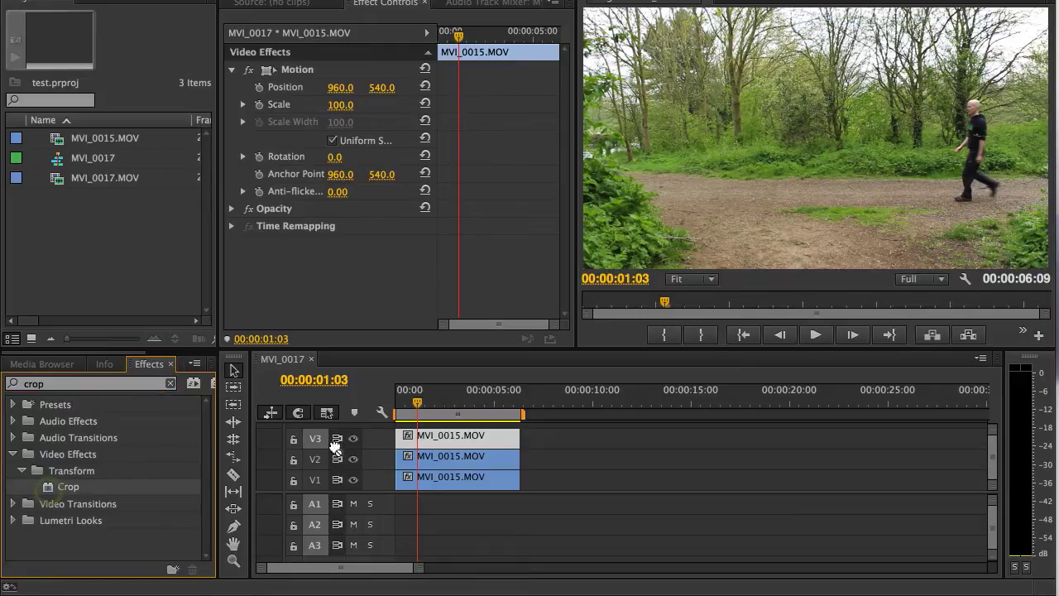
{"action": "left_click_drag", "start_coordinate": [329, 451], "coordinate": [453, 487]}
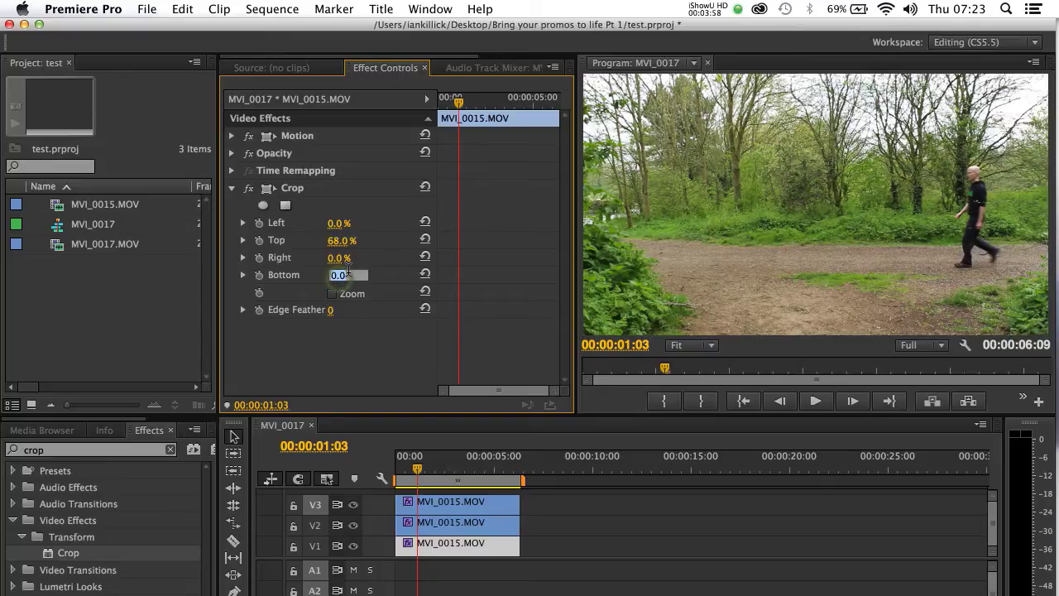
Finish the V1 clip's Bottom crop at 4% and crop the V2 clip to Bottom 36%
{"action": "key", "text": "Return"}
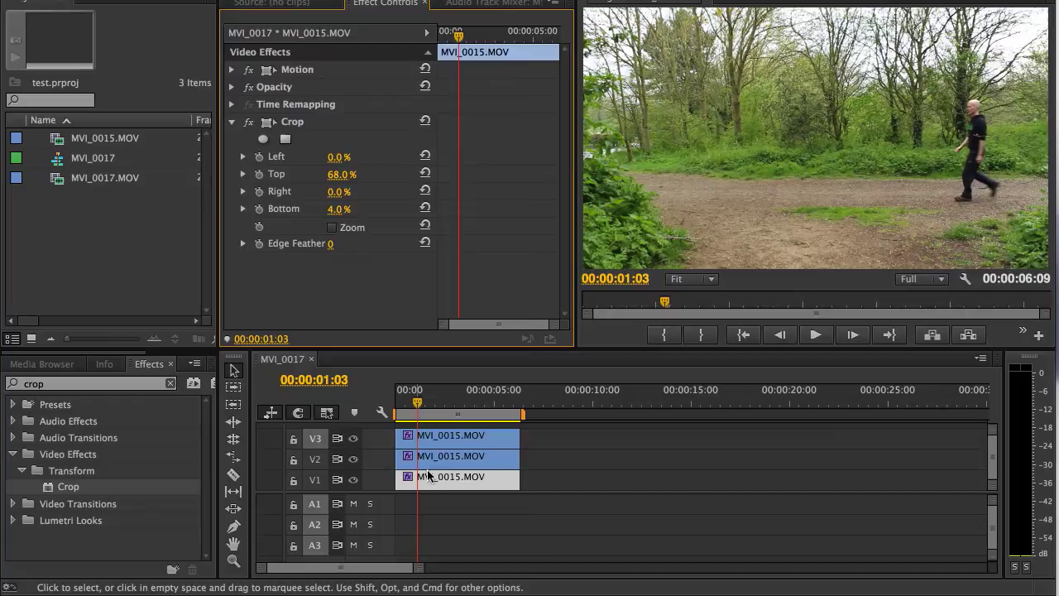
{"action": "left_click", "coordinate": [436, 464]}
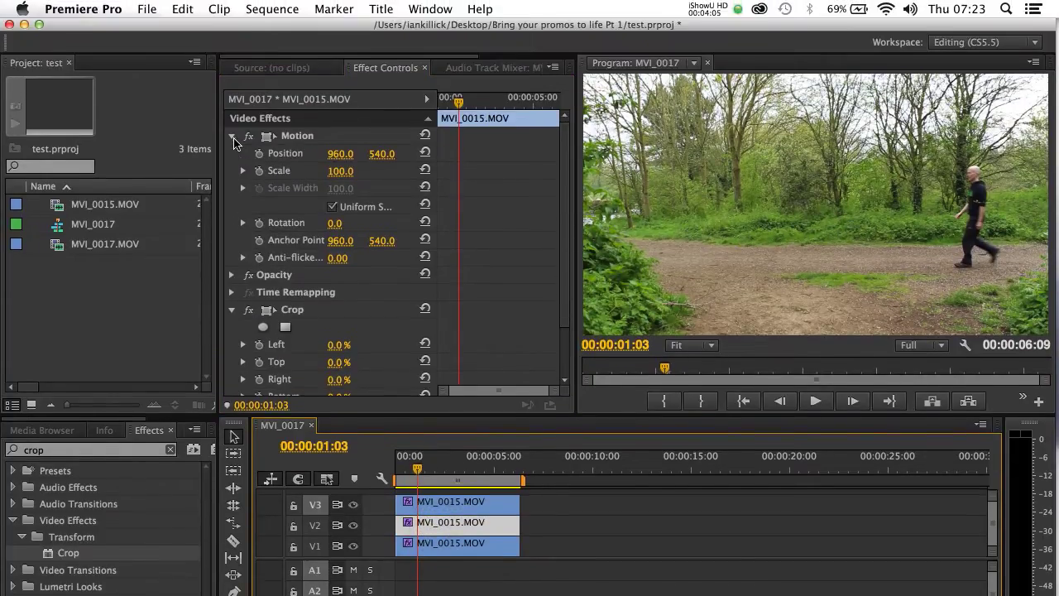
{"action": "left_click", "coordinate": [233, 130]}
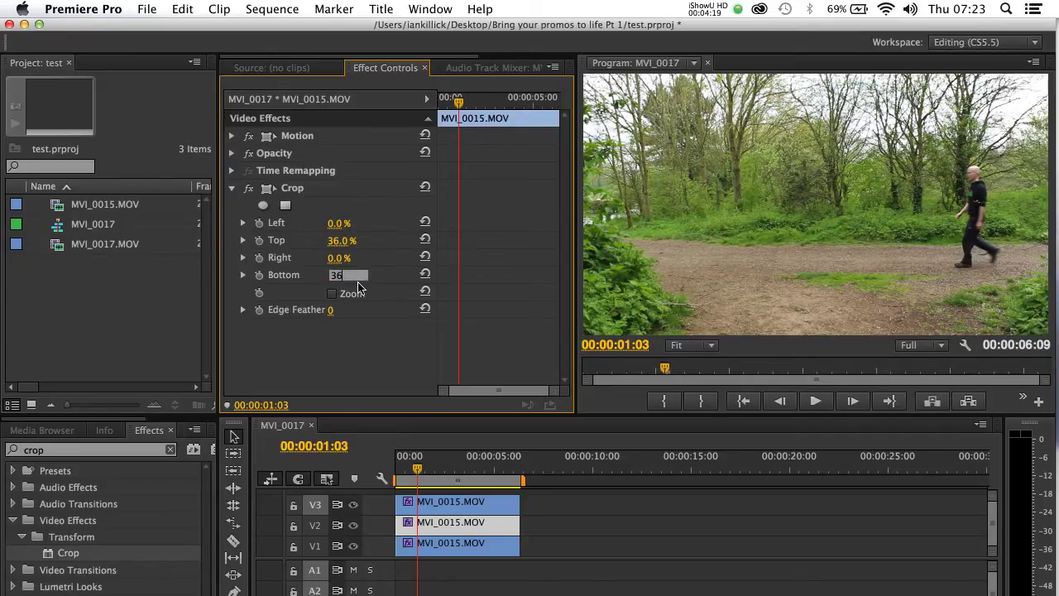
{"action": "left_click", "coordinate": [374, 361]}
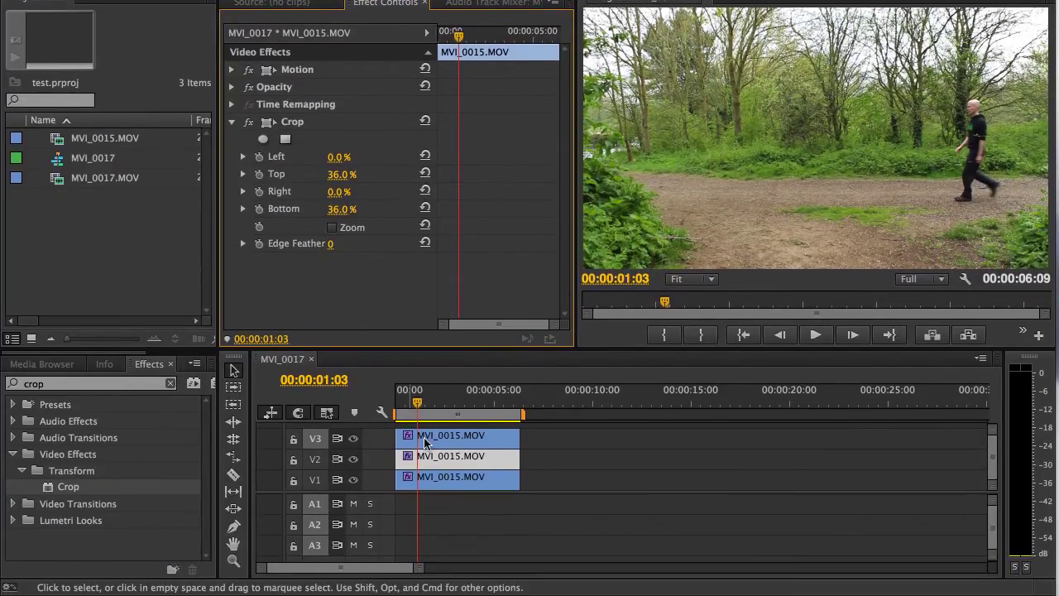
Crop the V3 clip to Top 4% and Bottom 68%
{"action": "left_click", "coordinate": [429, 447]}
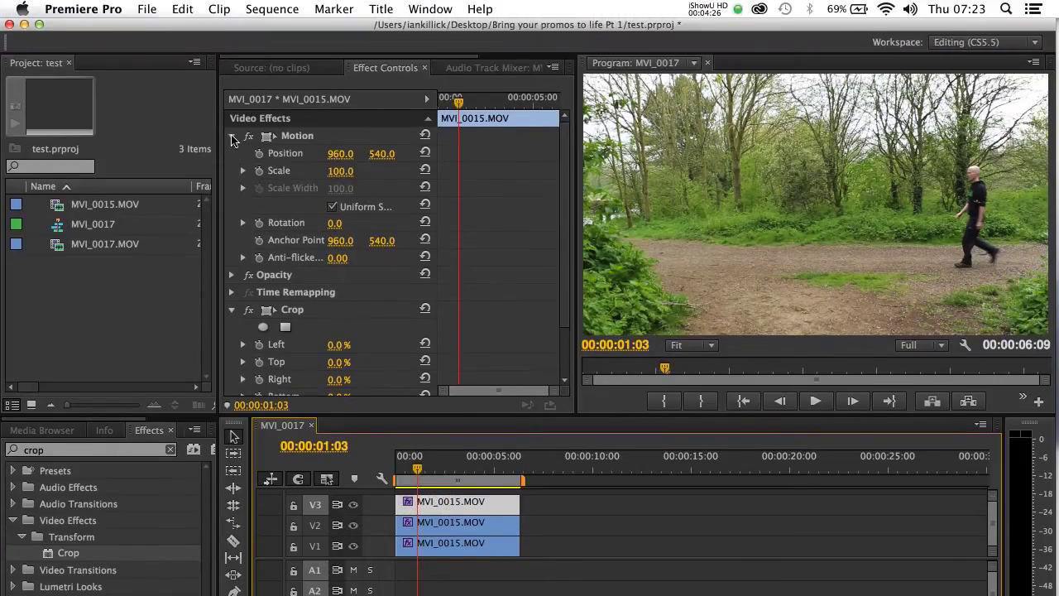
{"action": "left_click", "coordinate": [231, 69]}
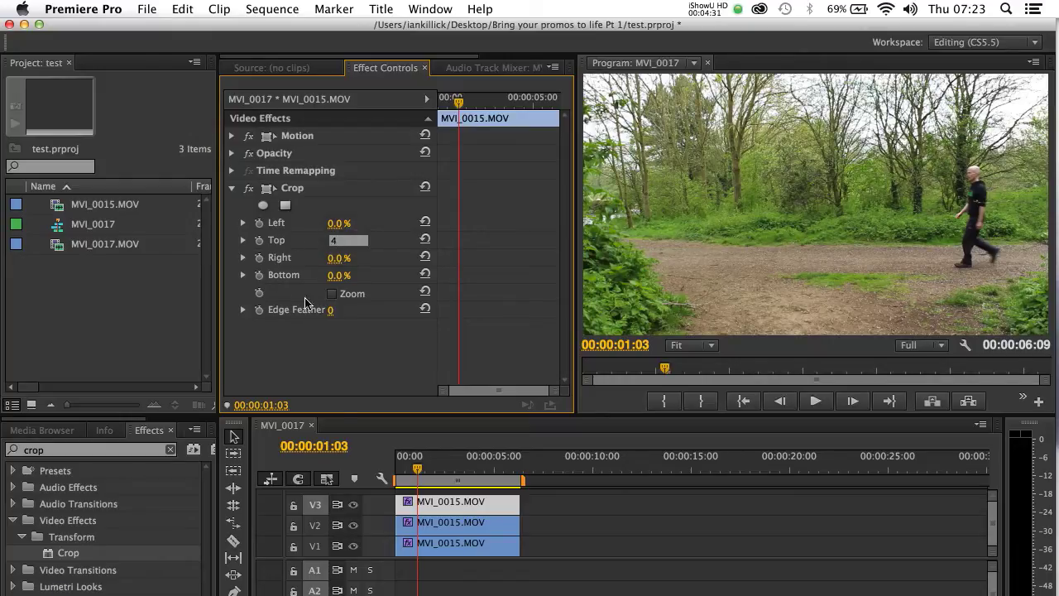
{"action": "left_click", "coordinate": [346, 275]}
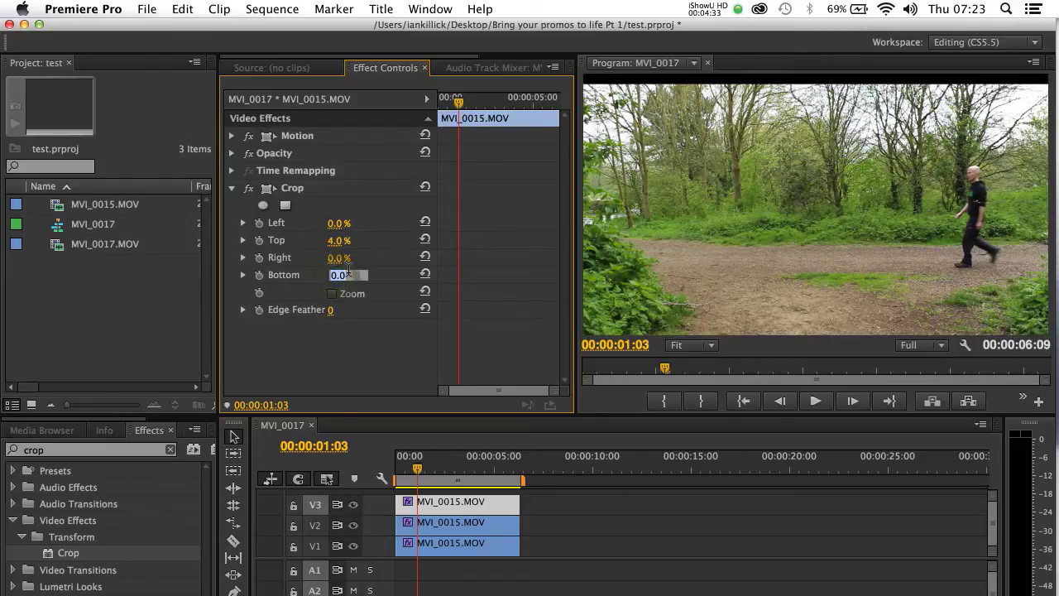
{"action": "type", "text": "68"}
{"action": "key", "text": "Return"}
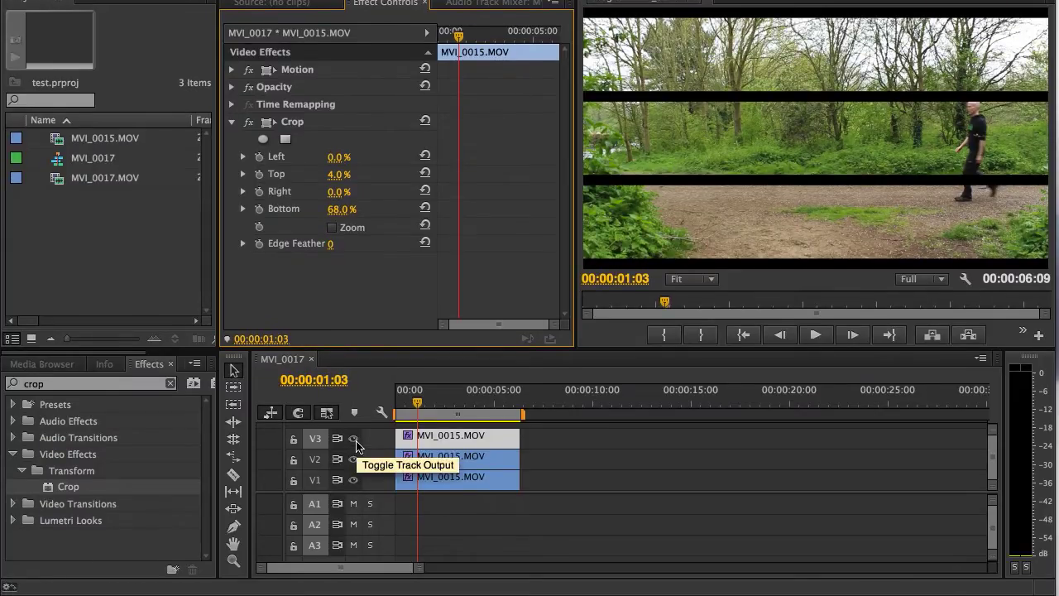
Hide the upper tracks to check the V1 top crop and the middle strip's bottom crop
{"action": "left_click", "coordinate": [357, 444]}
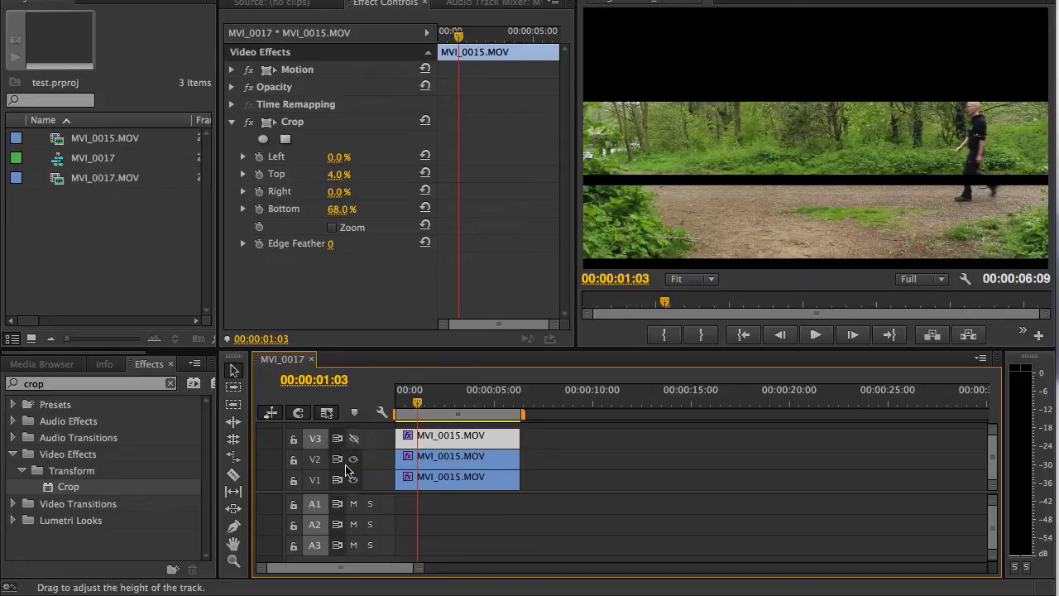
{"action": "left_click", "coordinate": [354, 460]}
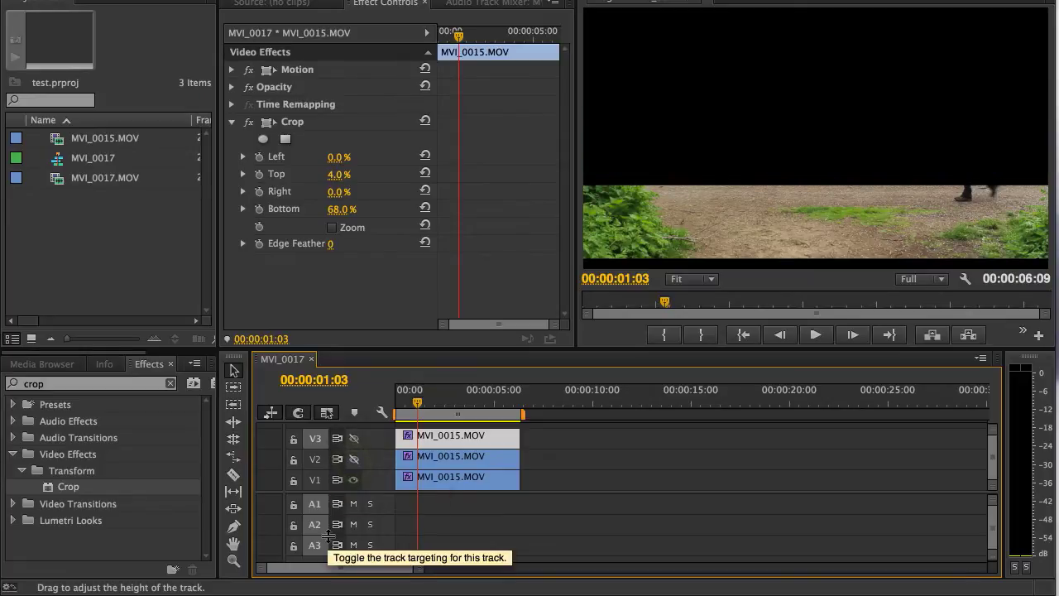
{"action": "left_click", "coordinate": [435, 485]}
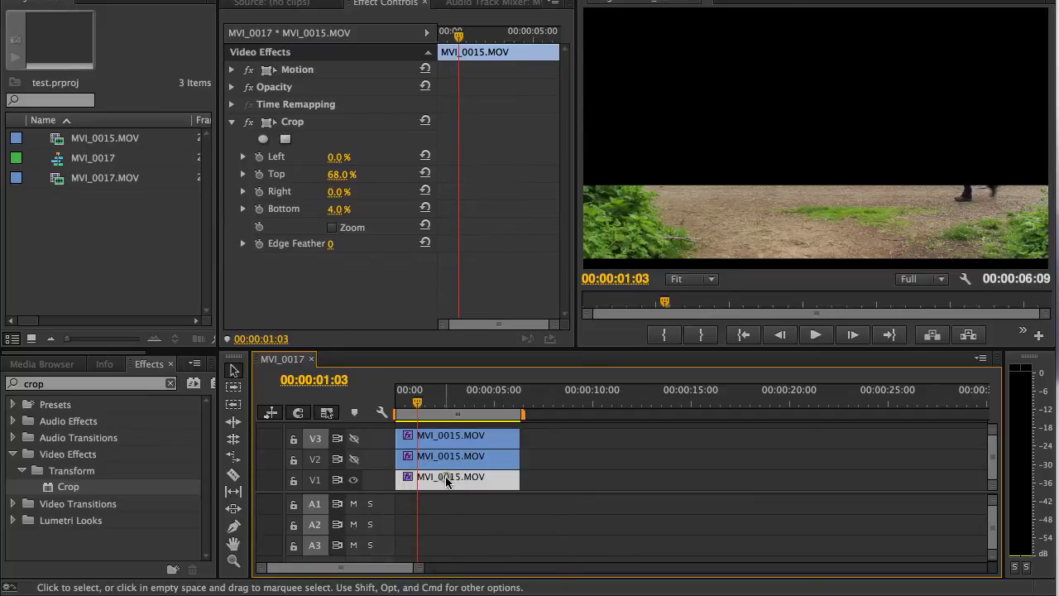
{"action": "left_click", "coordinate": [343, 172]}
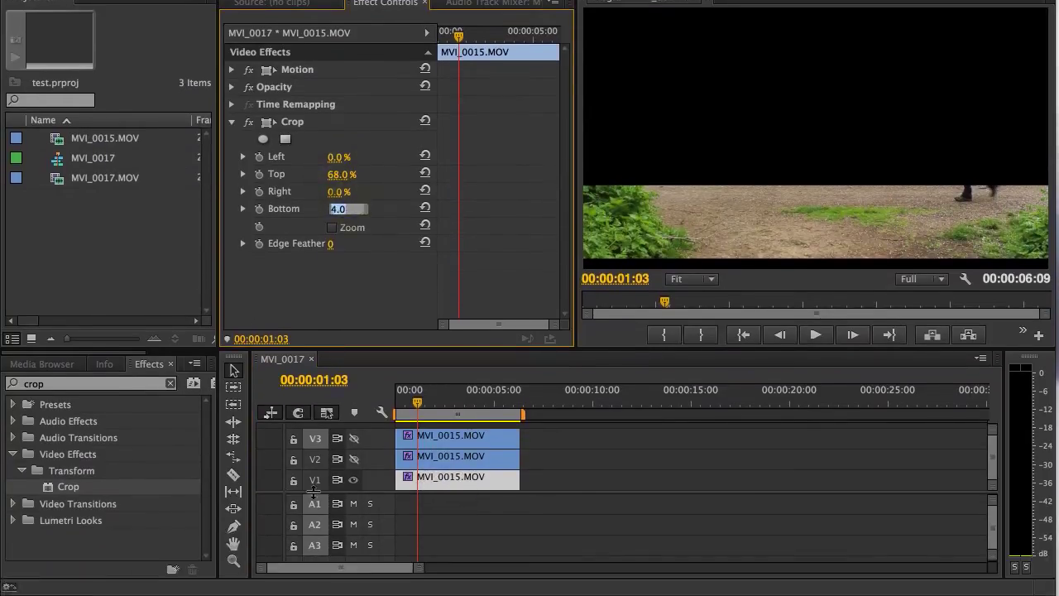
{"action": "left_click", "coordinate": [353, 460]}
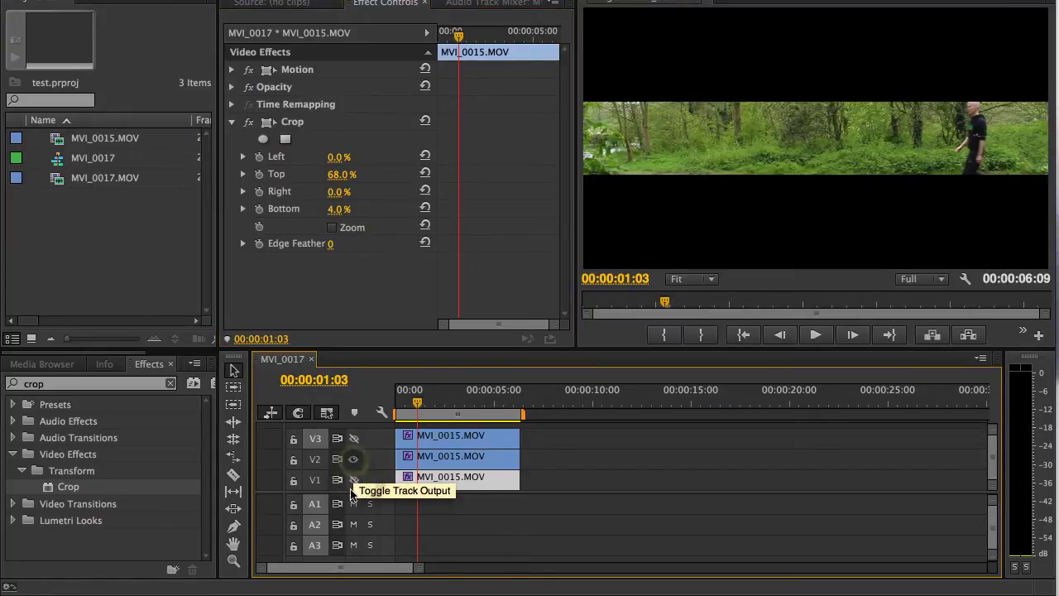
{"action": "left_click", "coordinate": [436, 461]}
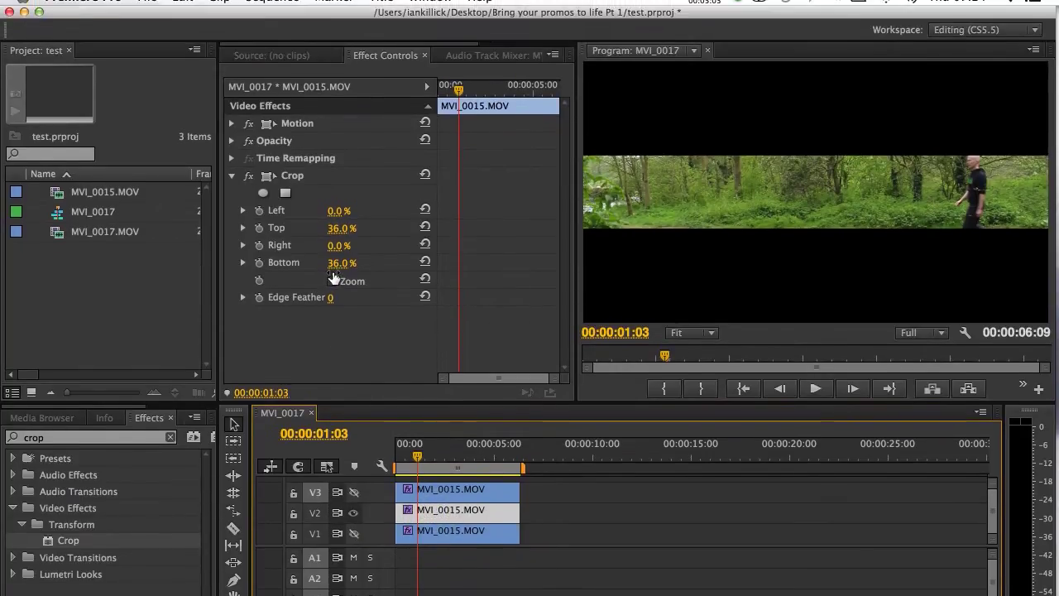
{"action": "left_click", "coordinate": [340, 208]}
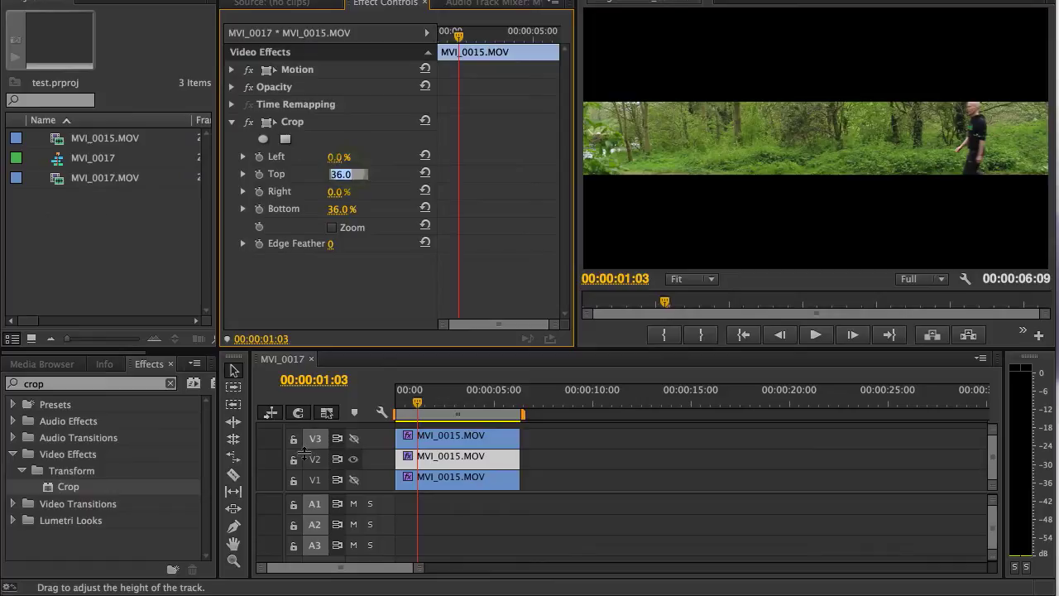
Crop the top-track clip to Top 4% and Bottom 68%, then show the middle track again
{"action": "left_click", "coordinate": [353, 503]}
{"action": "left_click", "coordinate": [353, 525]}
{"action": "left_click", "coordinate": [354, 545]}
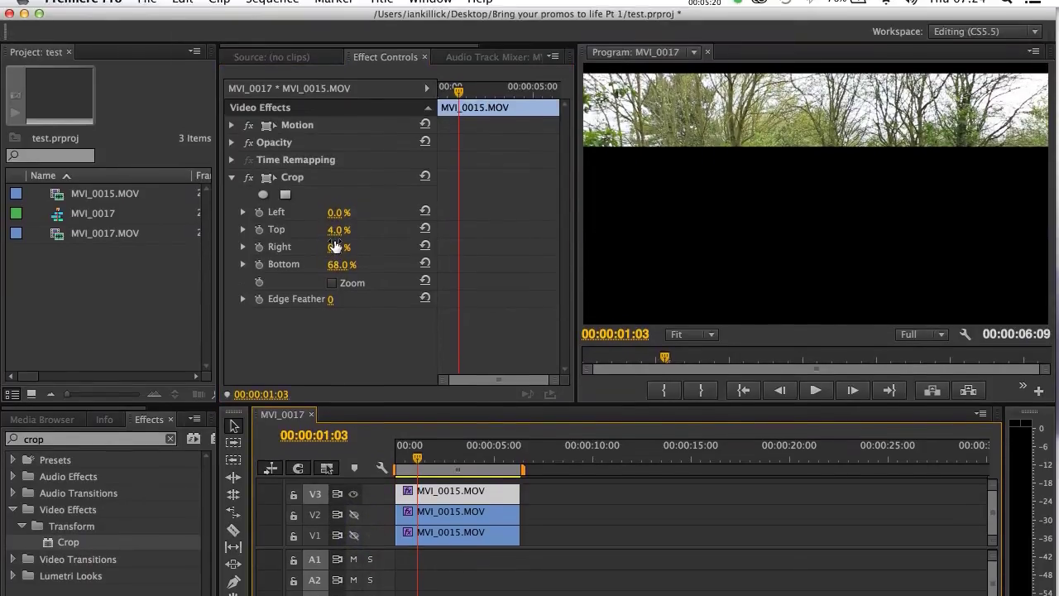
{"action": "left_click", "coordinate": [339, 175]}
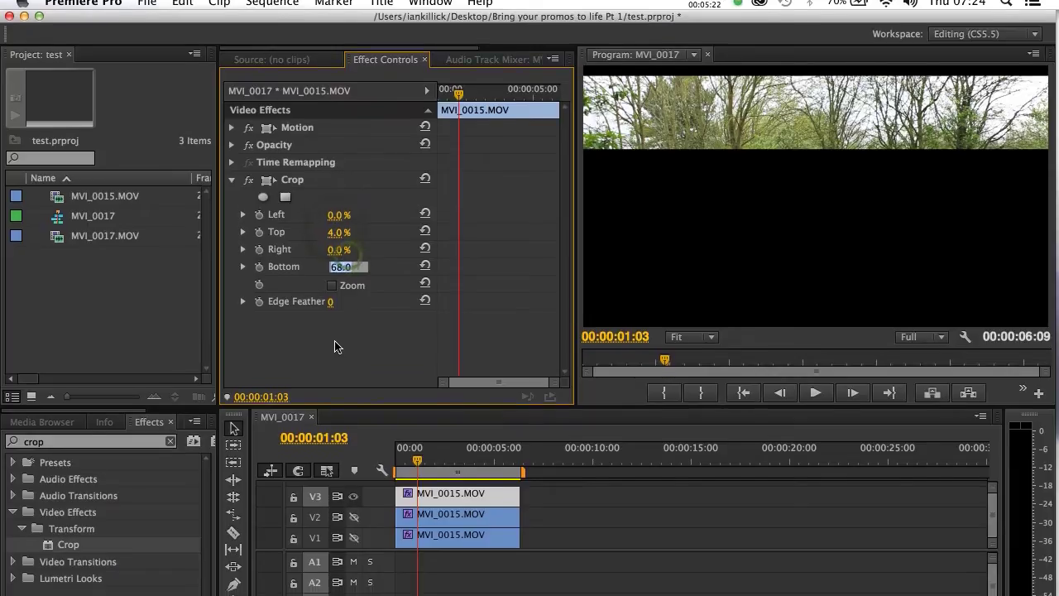
{"action": "left_click", "coordinate": [338, 347]}
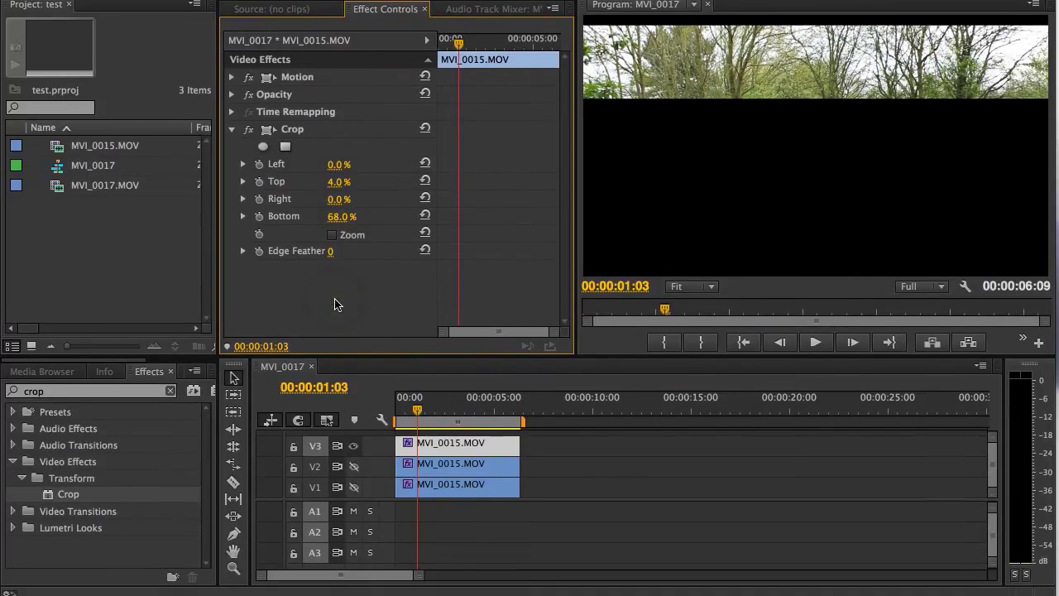
{"action": "left_click", "coordinate": [352, 460]}
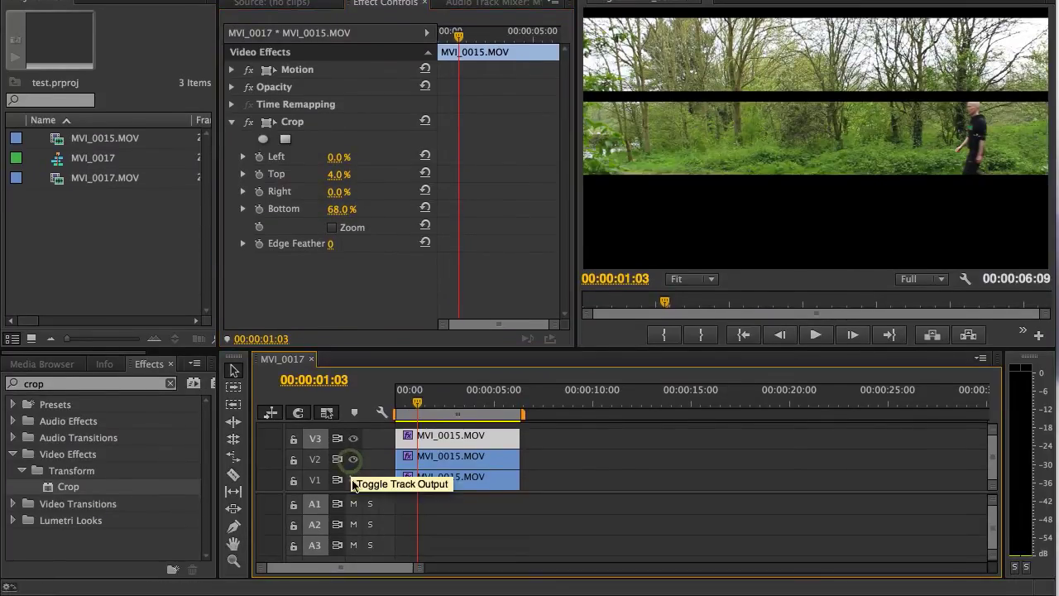
Turn the V1 track output back on and preview all three cropped strips together
{"action": "left_click", "coordinate": [355, 480]}
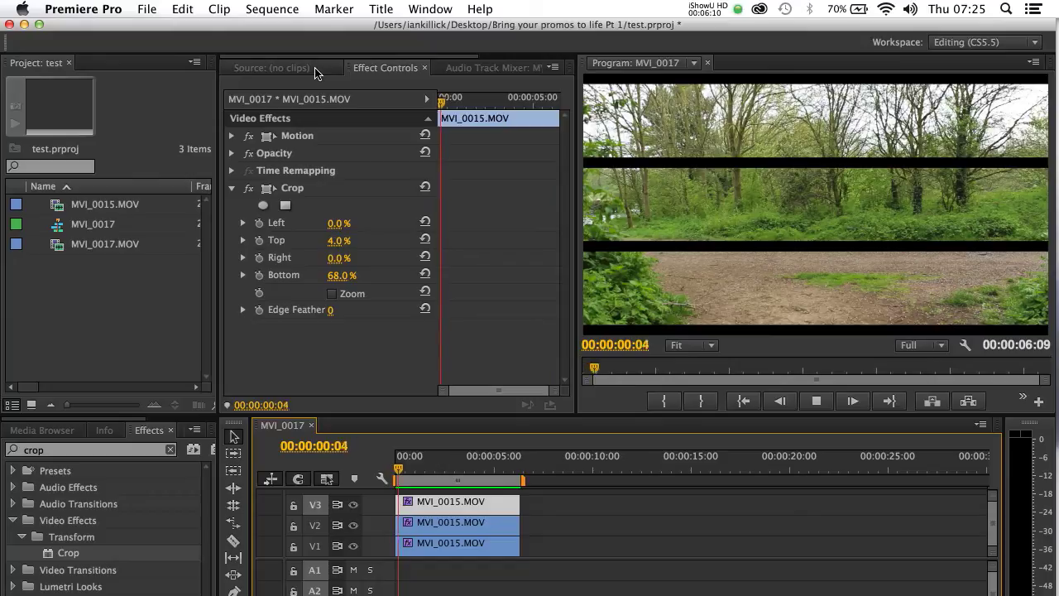
{"action": "key", "text": "space"}
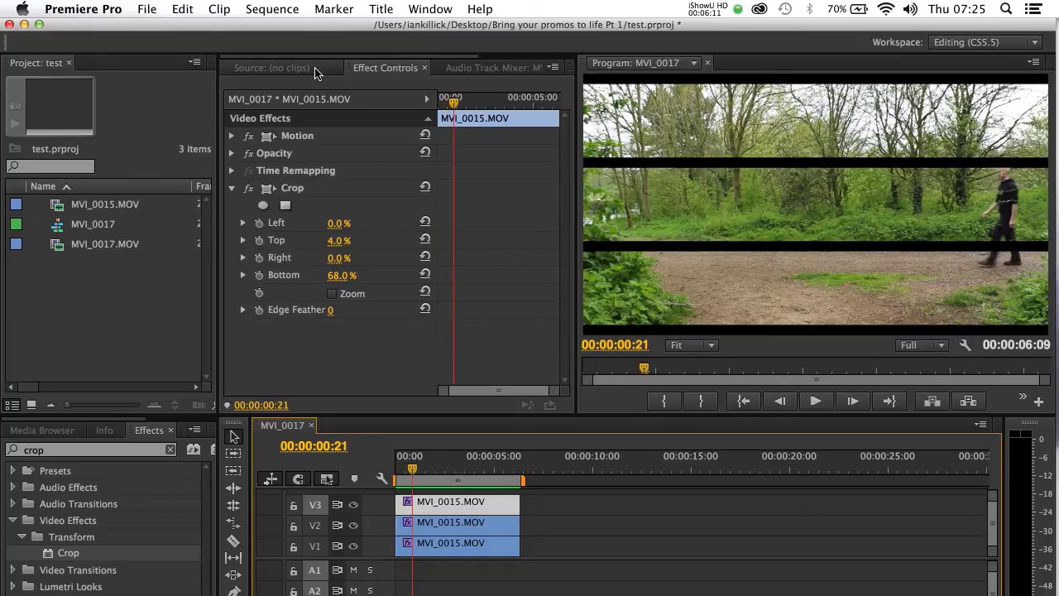
{"action": "left_click", "coordinate": [232, 189]}
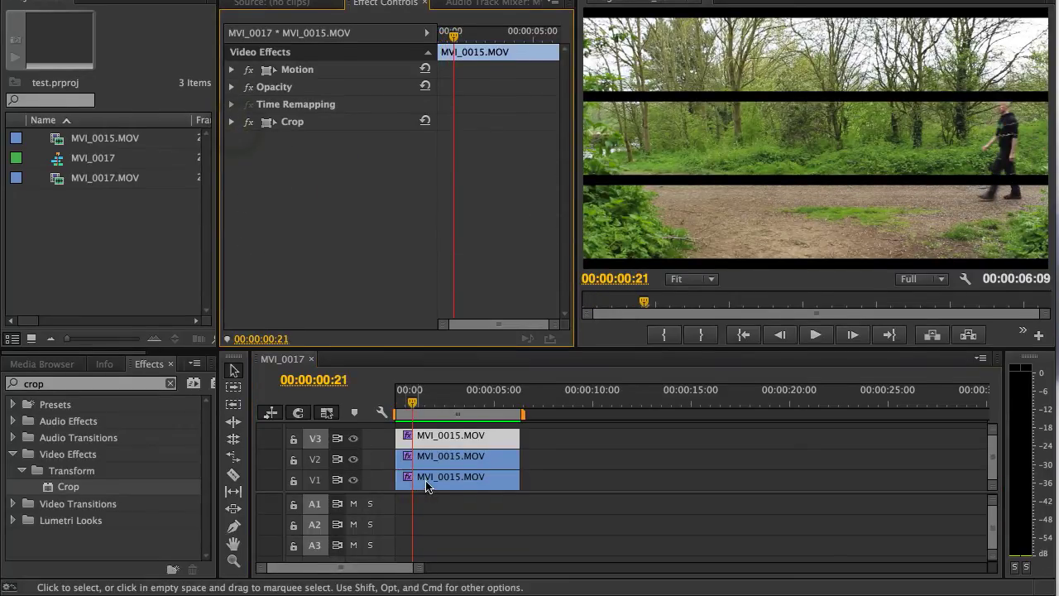
Keyframe the V1 strip's Position X from -960 at 00:00:00:00 to 963 at frame 13
{"action": "left_click", "coordinate": [426, 549]}
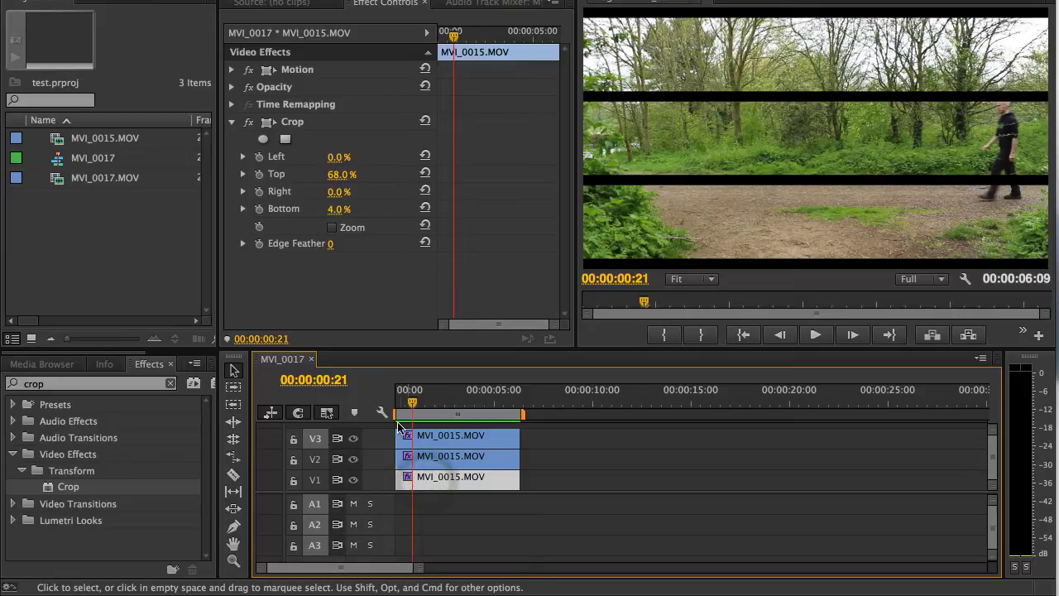
{"action": "left_click_drag", "start_coordinate": [412, 407], "coordinate": [394, 406]}
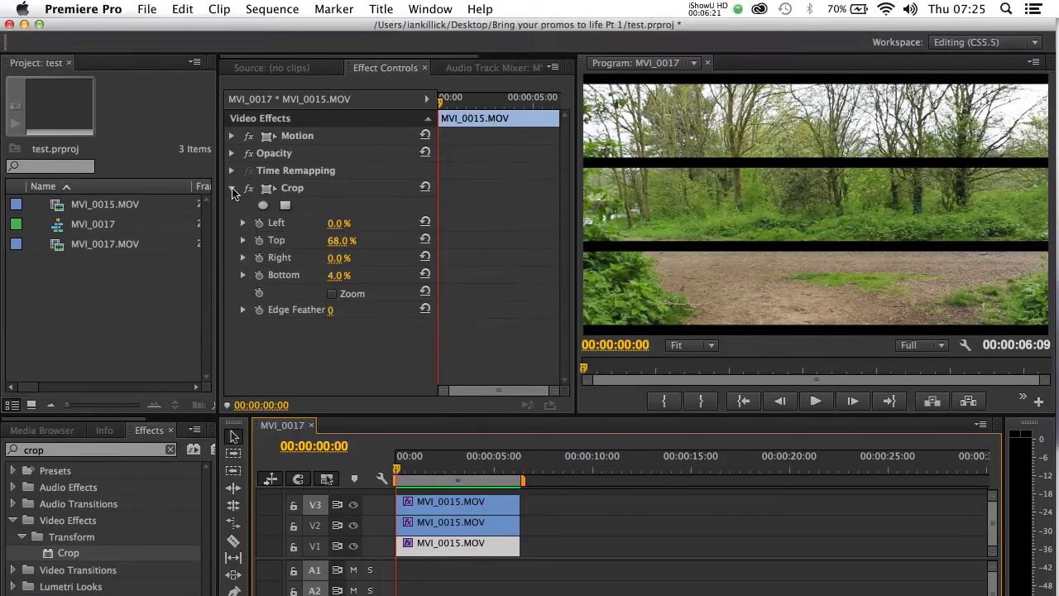
{"action": "left_click", "coordinate": [232, 121]}
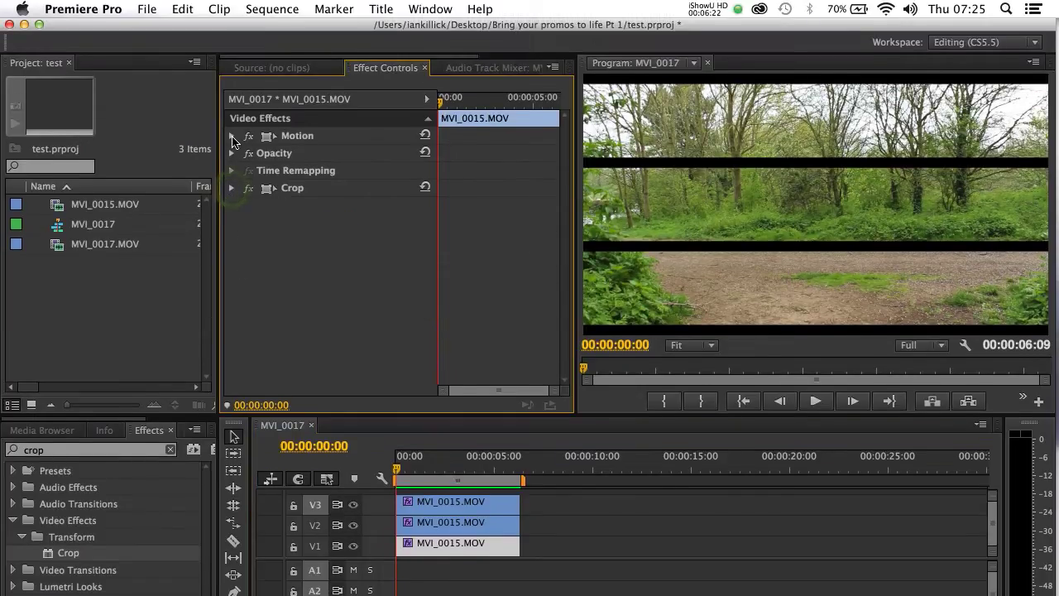
{"action": "left_click", "coordinate": [232, 136]}
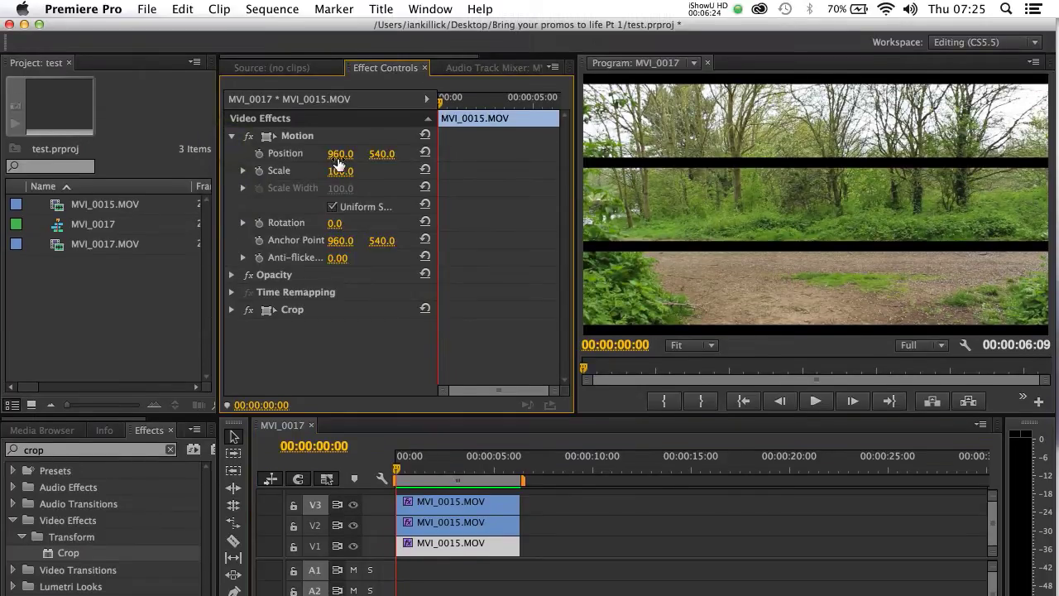
{"action": "left_click_drag", "start_coordinate": [337, 163], "coordinate": [338, 163]}
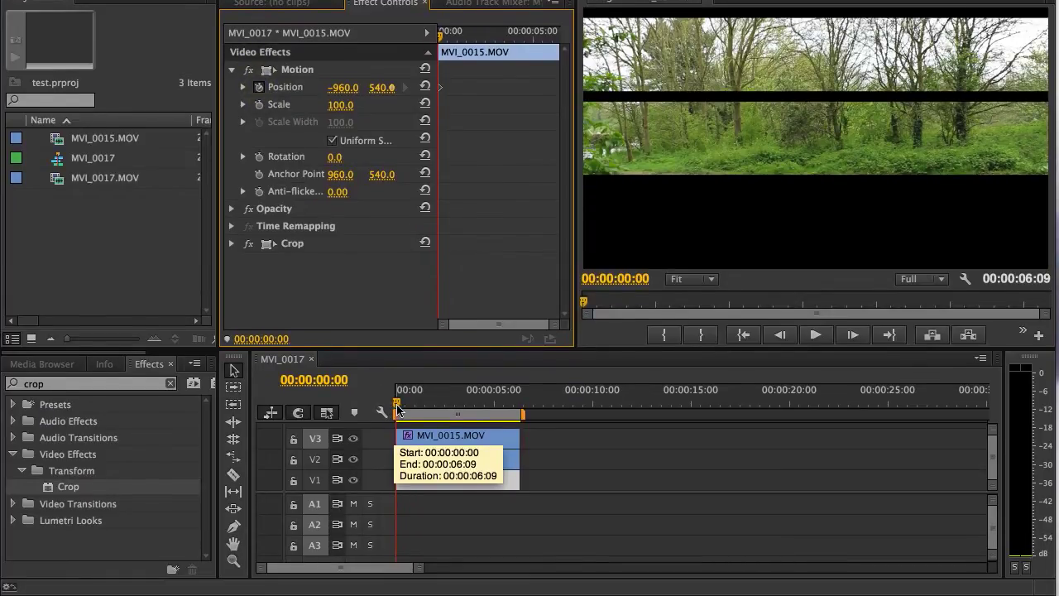
{"action": "left_click_drag", "start_coordinate": [397, 408], "coordinate": [406, 410]}
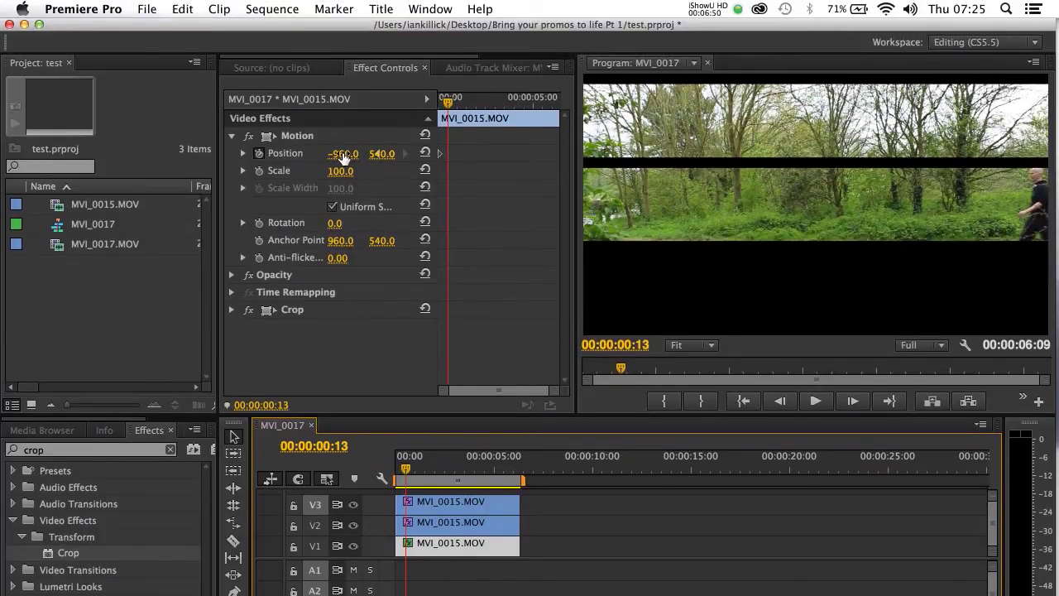
{"action": "left_click_drag", "start_coordinate": [343, 158], "coordinate": [344, 157]}
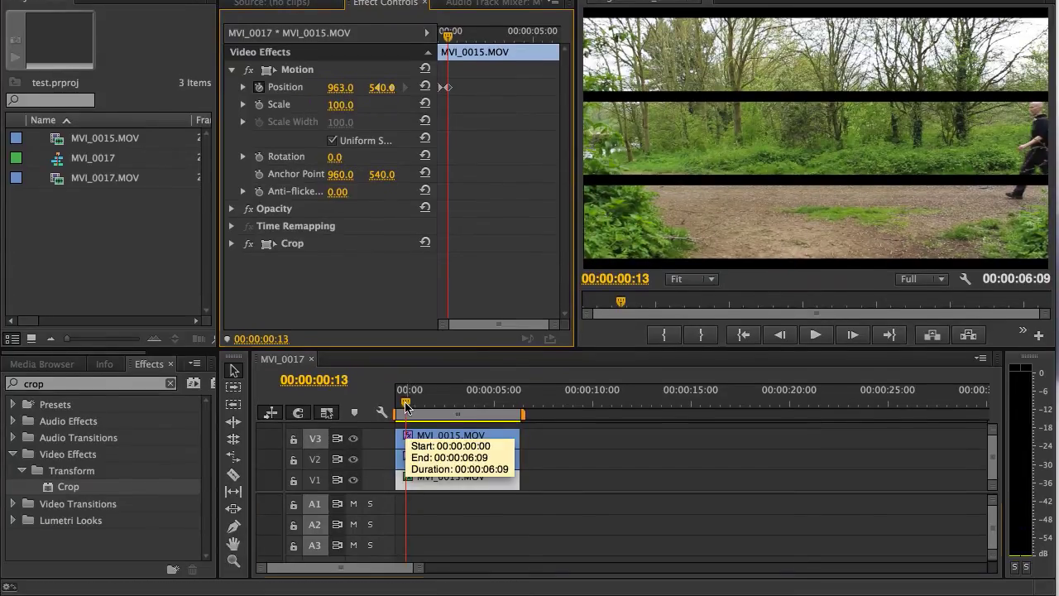
{"action": "mouse_move", "coordinate": [405, 407]}
{"action": "left_mouse_down"}
{"action": "mouse_move", "coordinate": [396, 406]}
{"action": "mouse_move", "coordinate": [411, 407]}
{"action": "left_mouse_up"}
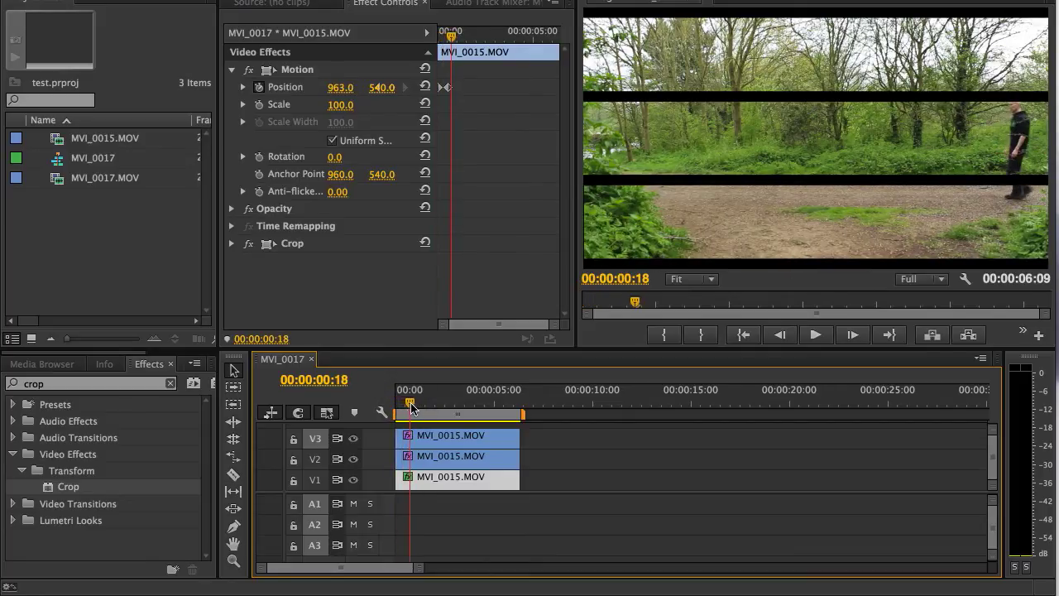
Keyframe the V2 strip's Position X from 2885 at frame 13 to 964 at 00:00:01:00
{"action": "left_click", "coordinate": [429, 457]}
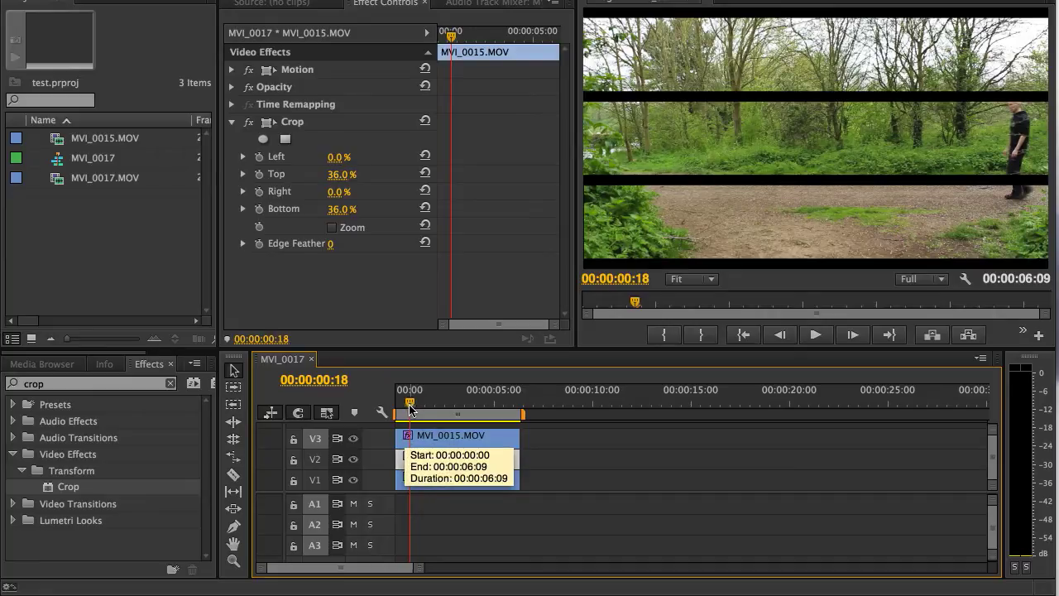
{"action": "left_click_drag", "start_coordinate": [411, 407], "coordinate": [407, 407]}
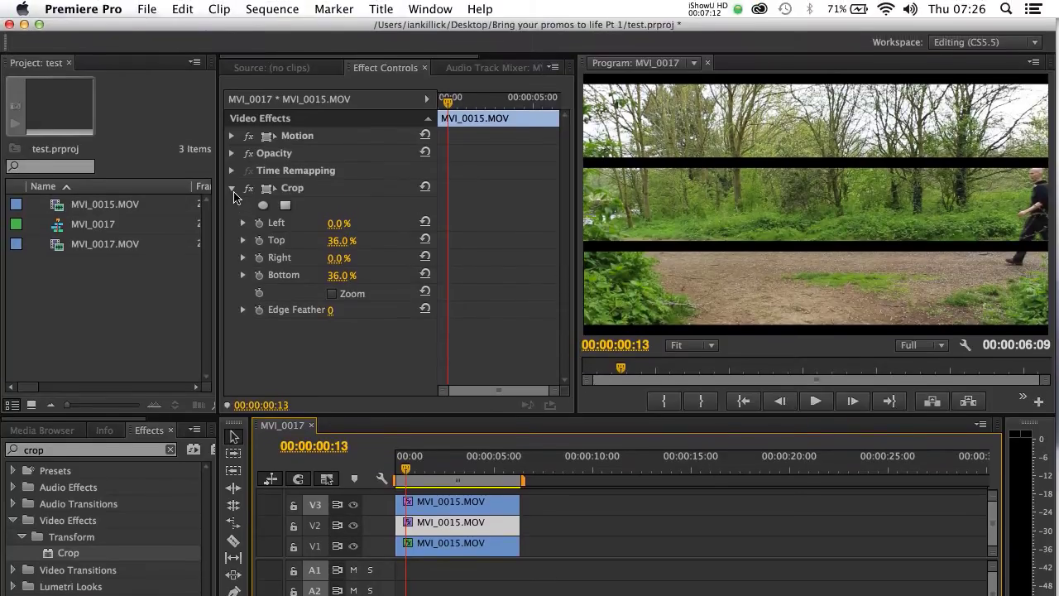
{"action": "left_click", "coordinate": [232, 121]}
{"action": "left_click", "coordinate": [230, 137]}
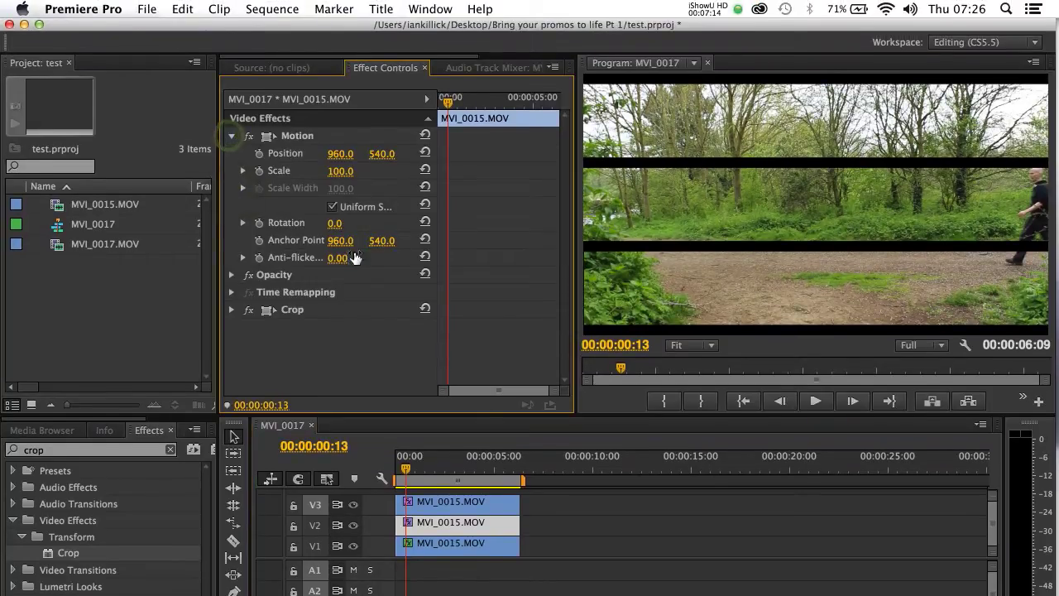
{"action": "left_click_drag", "start_coordinate": [337, 163], "coordinate": [336, 163]}
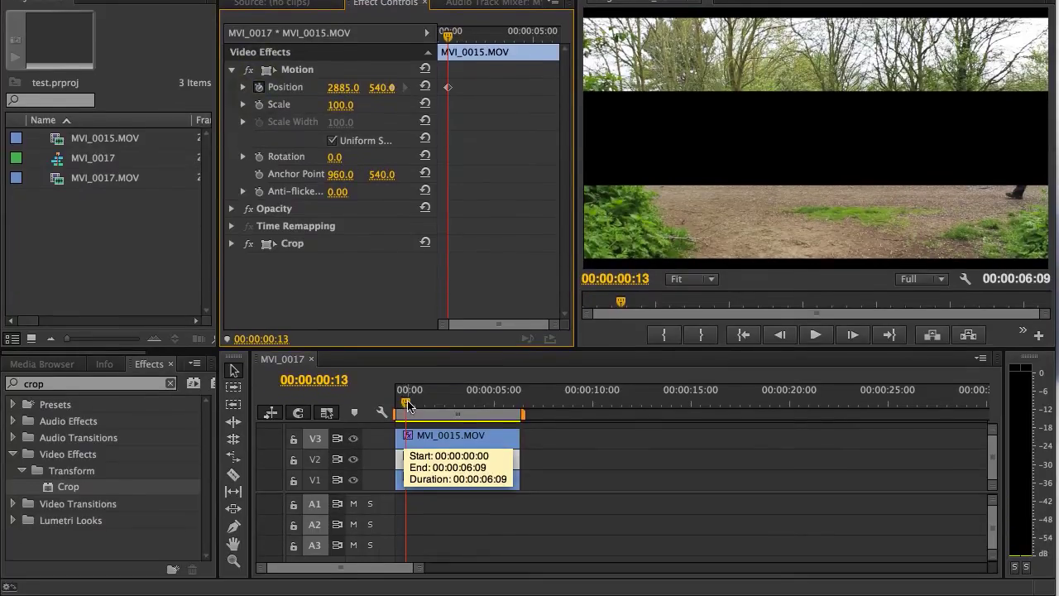
{"action": "left_click_drag", "start_coordinate": [406, 470], "coordinate": [416, 472]}
{"action": "left_click_drag", "start_coordinate": [416, 405], "coordinate": [419, 407]}
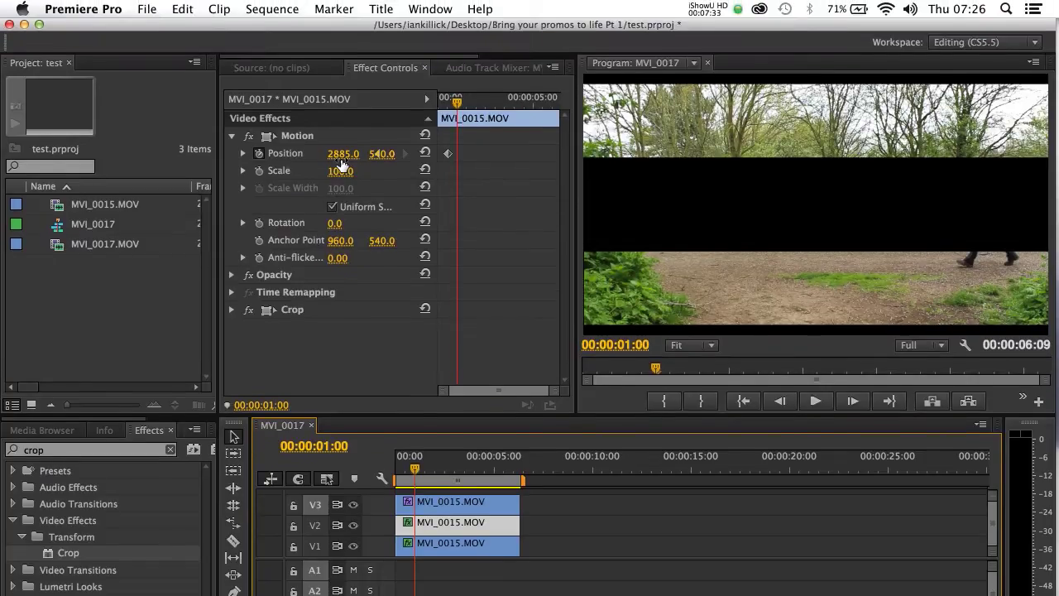
{"action": "left_click_drag", "start_coordinate": [339, 160], "coordinate": [340, 164]}
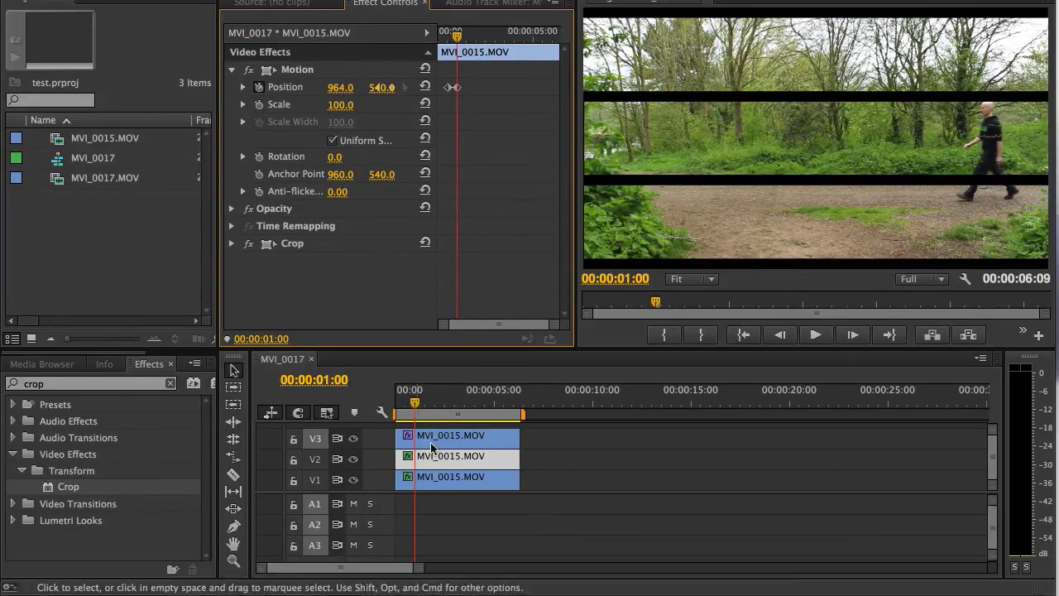
Keyframe the top strip's Position X from -960 at one second to 956 at 00:00:01:13
{"action": "left_click", "coordinate": [436, 445]}
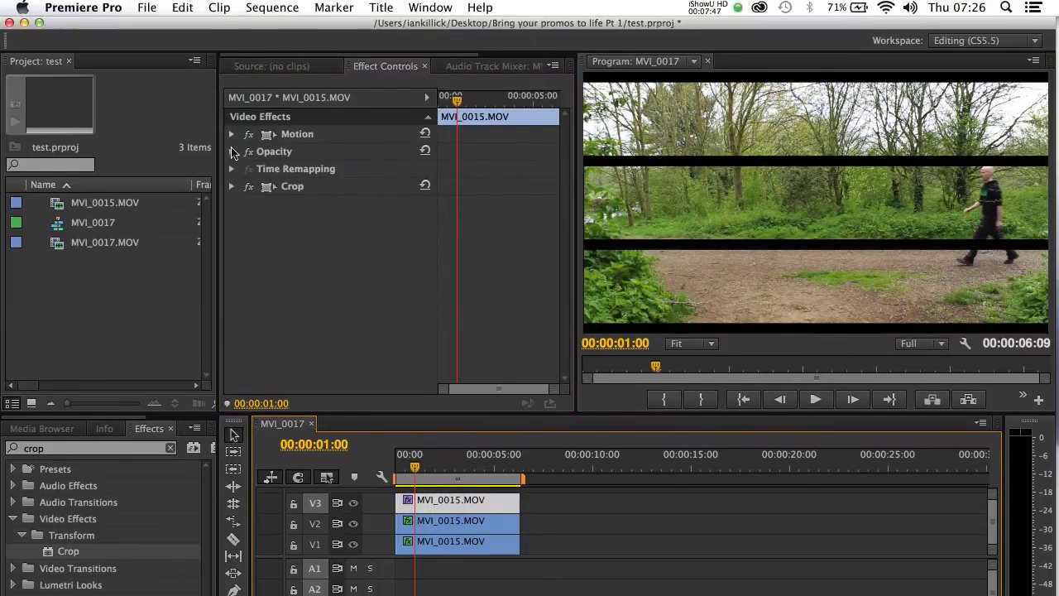
{"action": "left_click", "coordinate": [232, 135]}
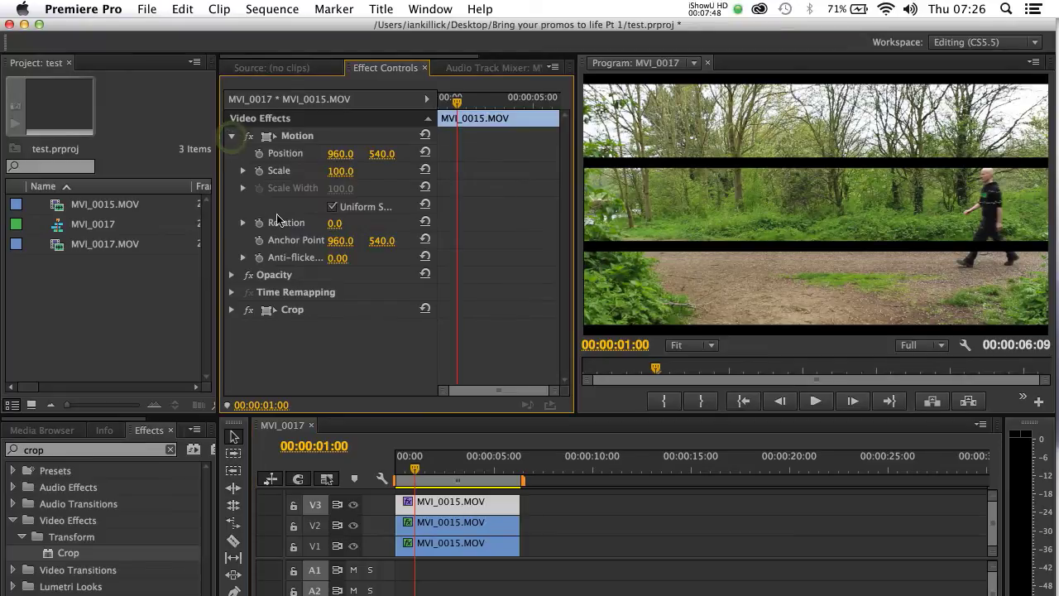
{"action": "left_click_drag", "start_coordinate": [340, 154], "coordinate": [340, 159]}
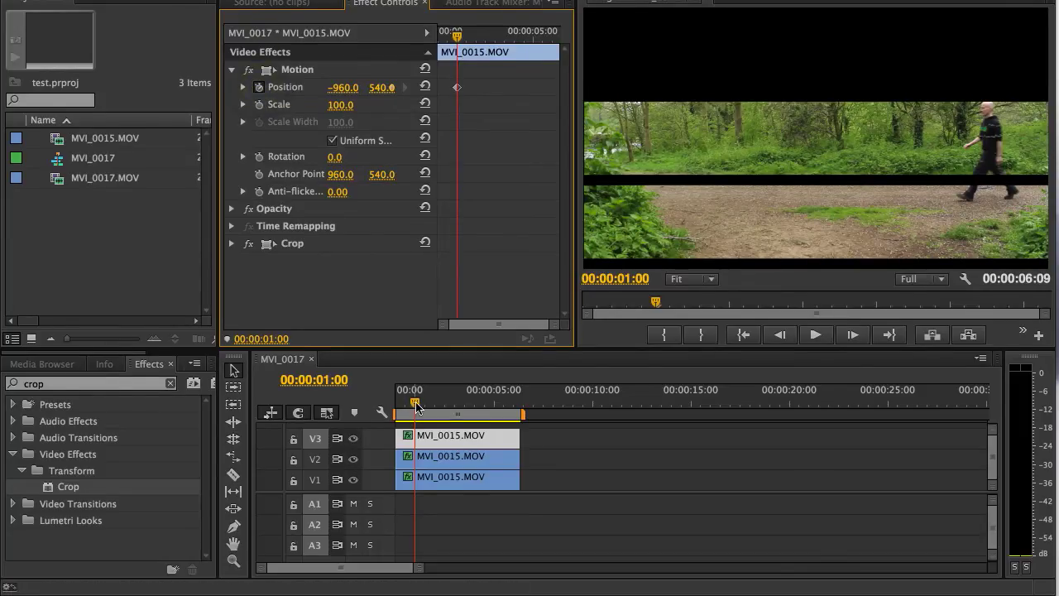
{"action": "left_click_drag", "start_coordinate": [415, 405], "coordinate": [425, 405]}
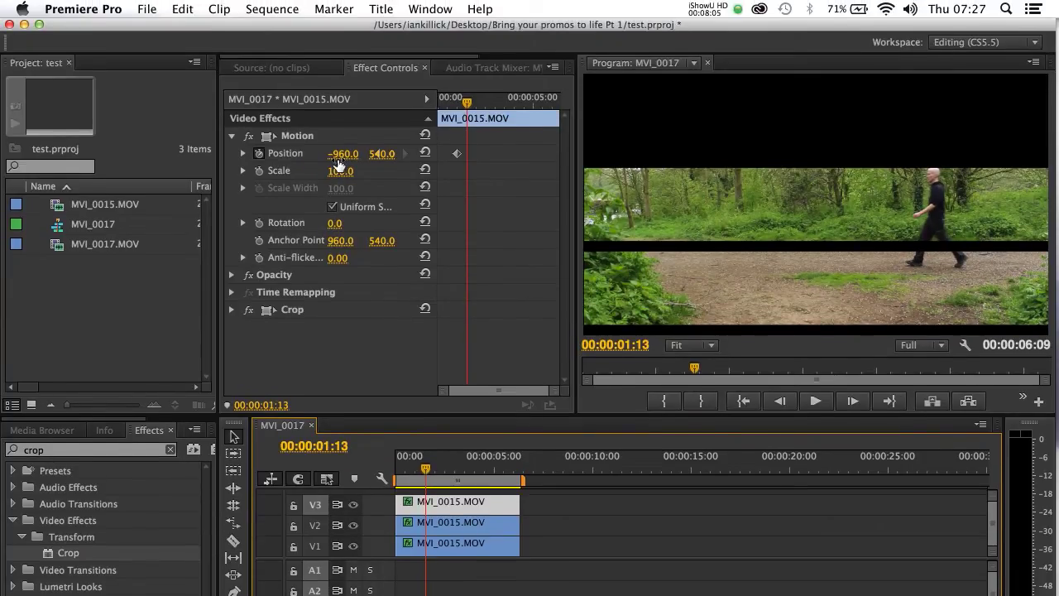
{"action": "left_click_drag", "start_coordinate": [338, 164], "coordinate": [339, 165]}
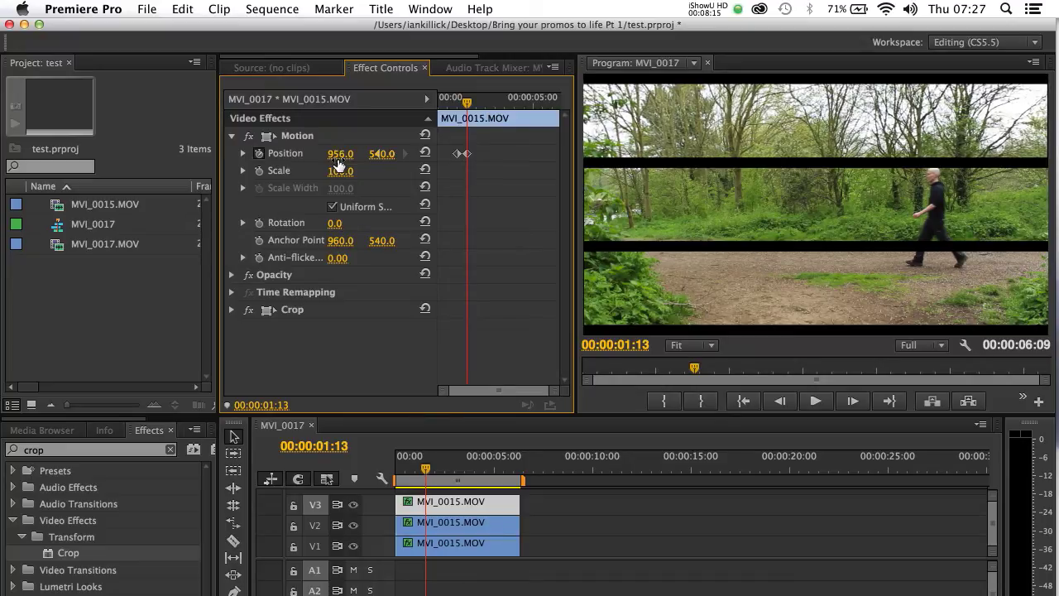
Render the entire work area and play back the three-strip slide-in animation
{"action": "left_click", "coordinate": [259, 10]}
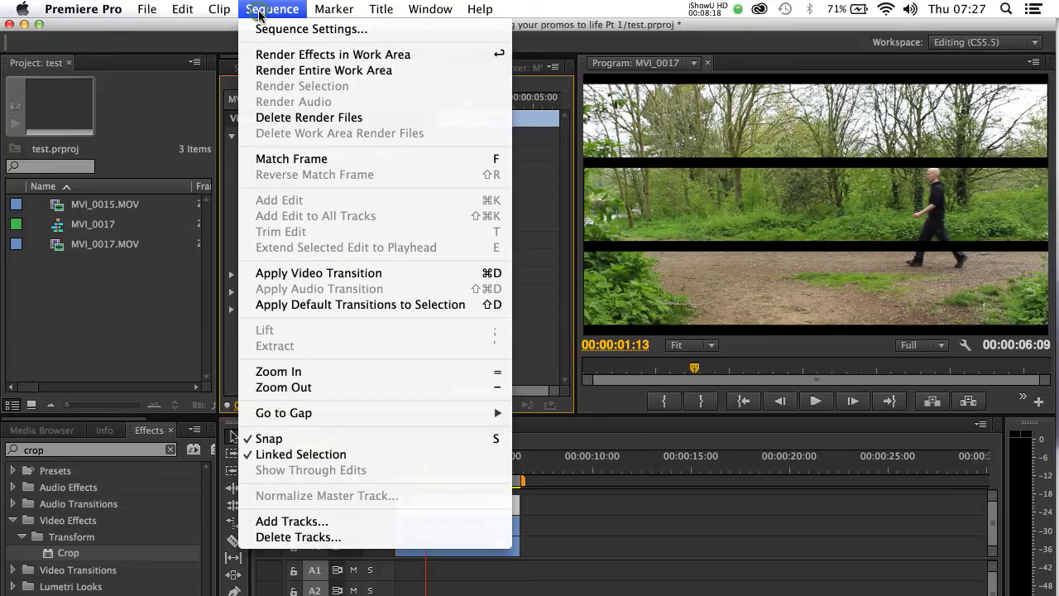
{"action": "left_click", "coordinate": [267, 70]}
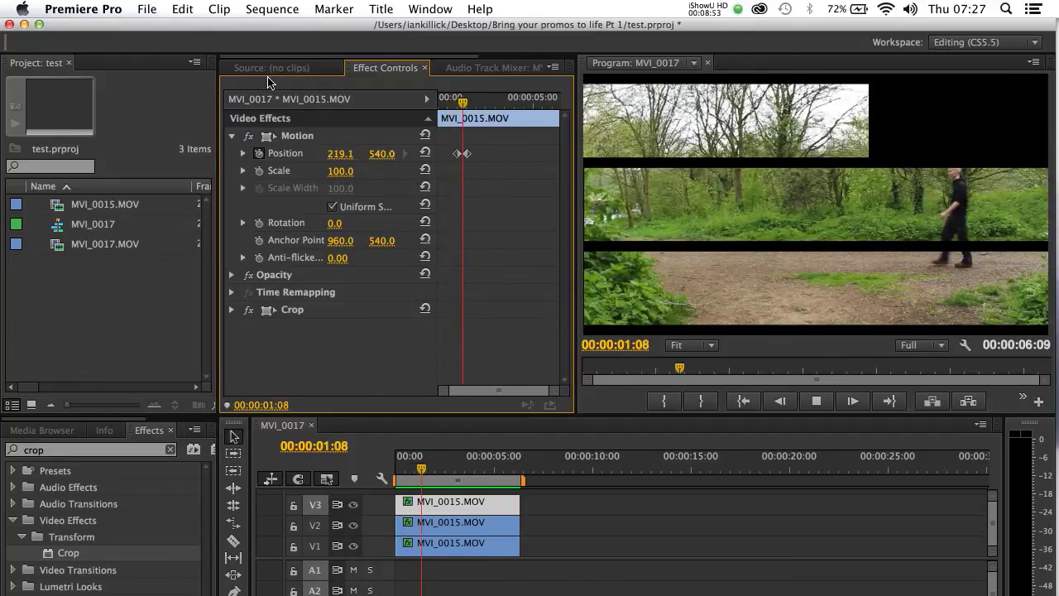
{"action": "key", "text": "space"}
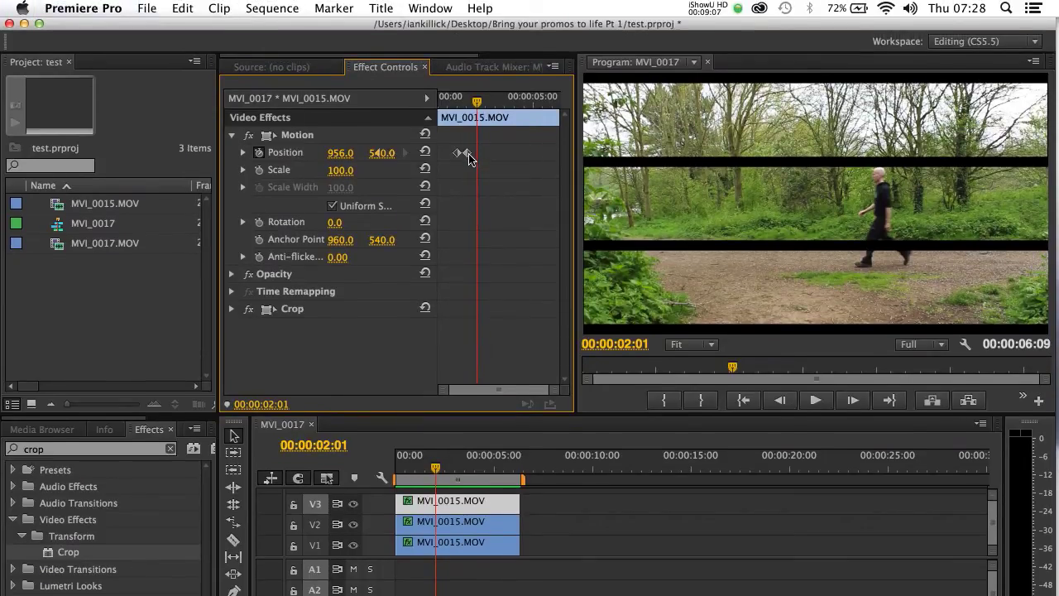
Set the top strip's final Position keyframe to Ease In
{"action": "right_click", "coordinate": [468, 154]}
{"action": "mouse_move", "coordinate": [511, 300]}
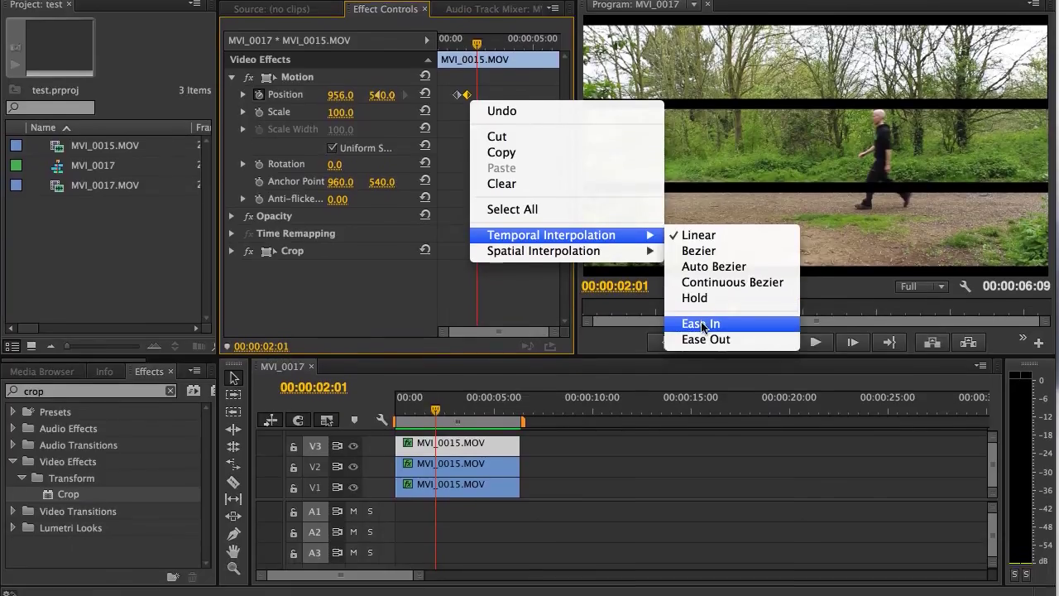
{"action": "left_click", "coordinate": [700, 324]}
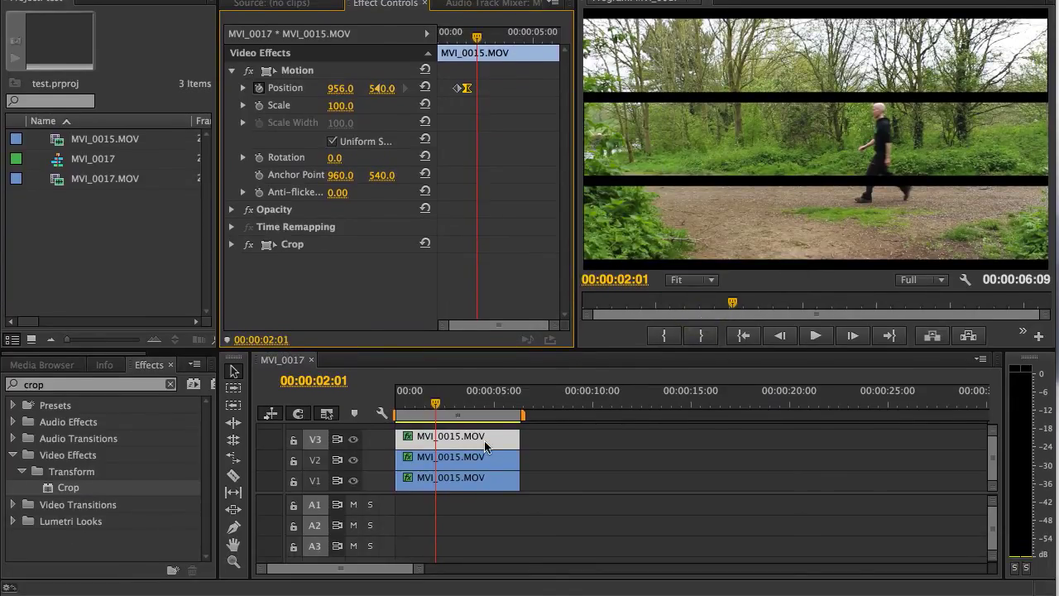
{"action": "mouse_move", "coordinate": [436, 405]}
{"action": "left_mouse_down"}
{"action": "mouse_move", "coordinate": [412, 405]}
{"action": "mouse_move", "coordinate": [430, 408]}
{"action": "left_mouse_up"}
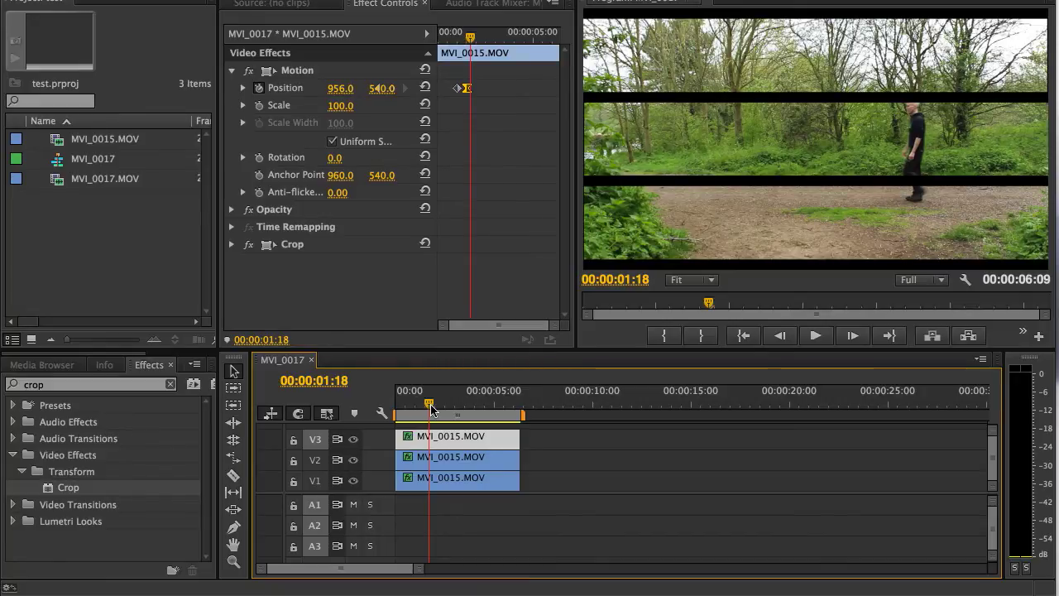
Set the middle strip's final Position keyframe to Ease In
{"action": "left_click", "coordinate": [439, 463]}
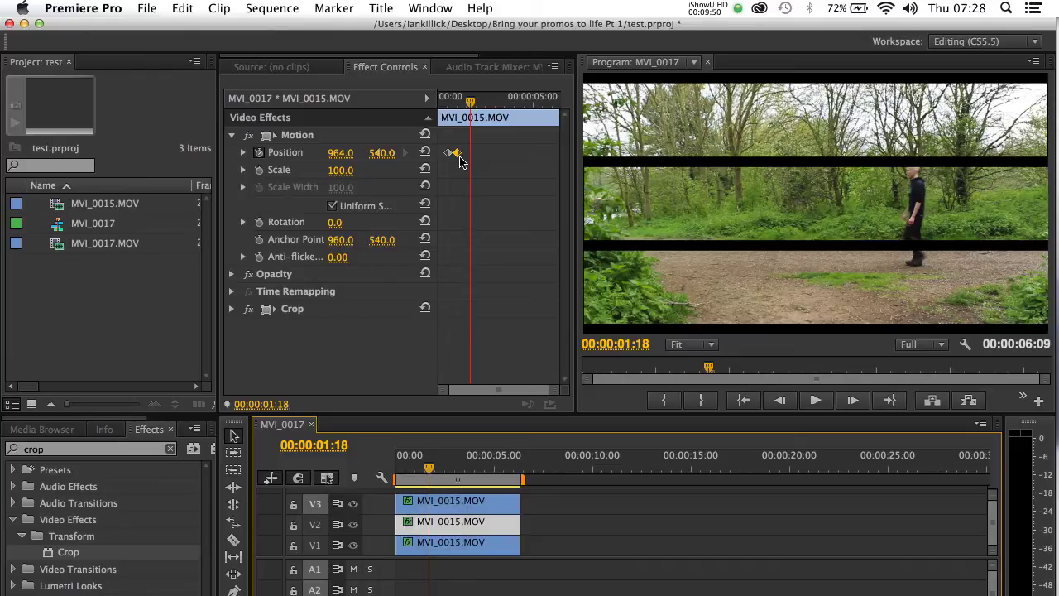
{"action": "right_click", "coordinate": [461, 160]}
{"action": "mouse_move", "coordinate": [524, 296]}
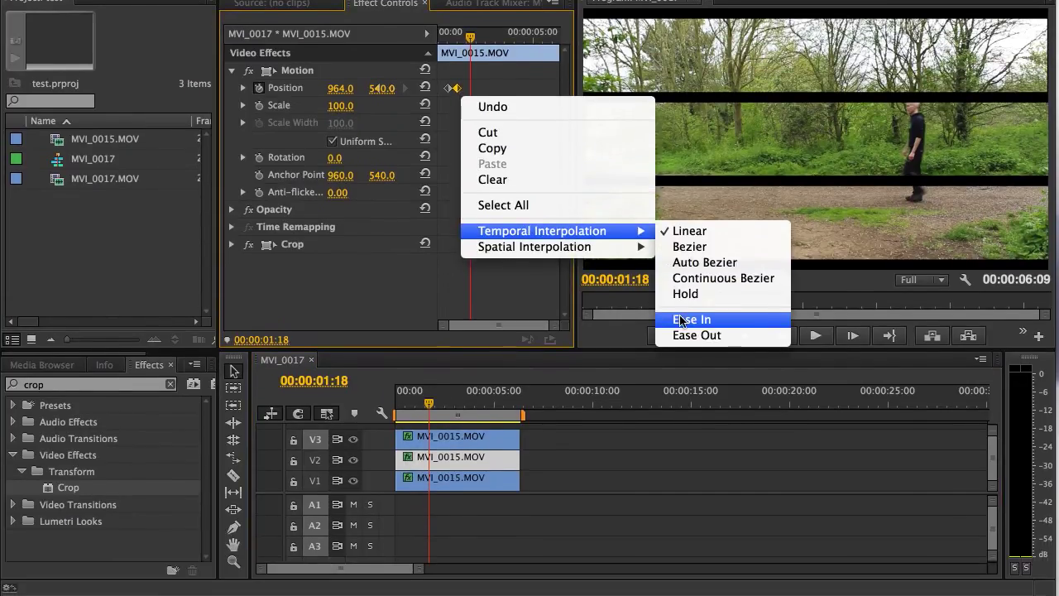
{"action": "left_click", "coordinate": [679, 384]}
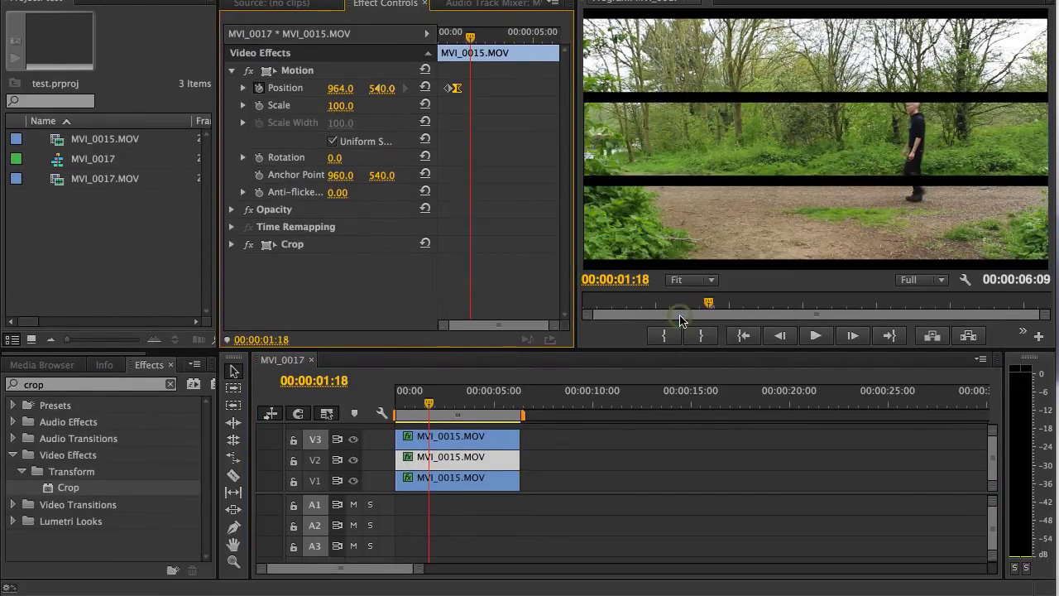
Set the bottom strip's final Position keyframe to Ease In and select that keyframe
{"action": "left_click", "coordinate": [446, 480]}
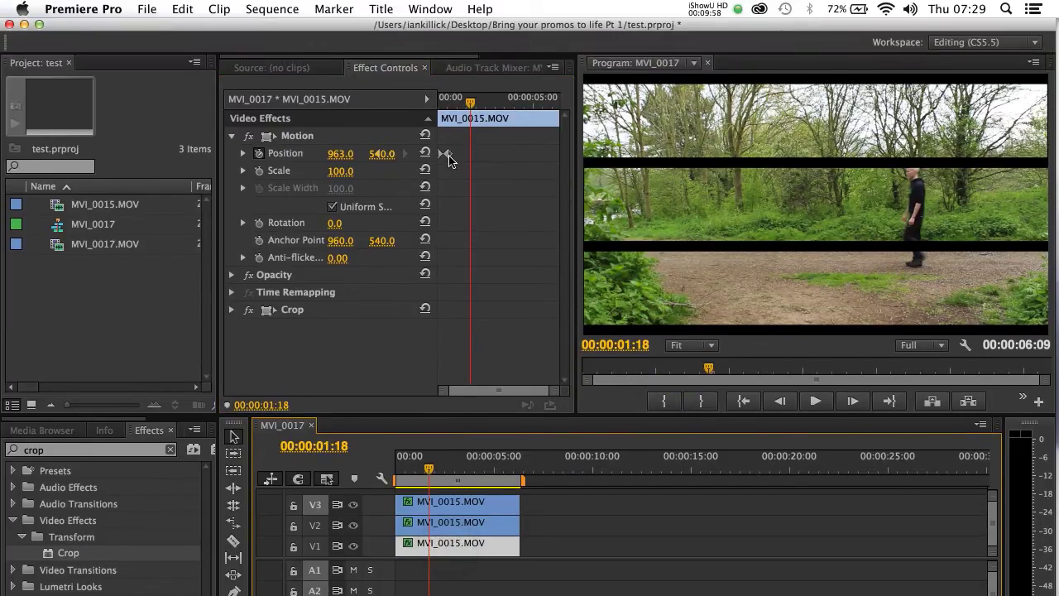
{"action": "right_click", "coordinate": [448, 157]}
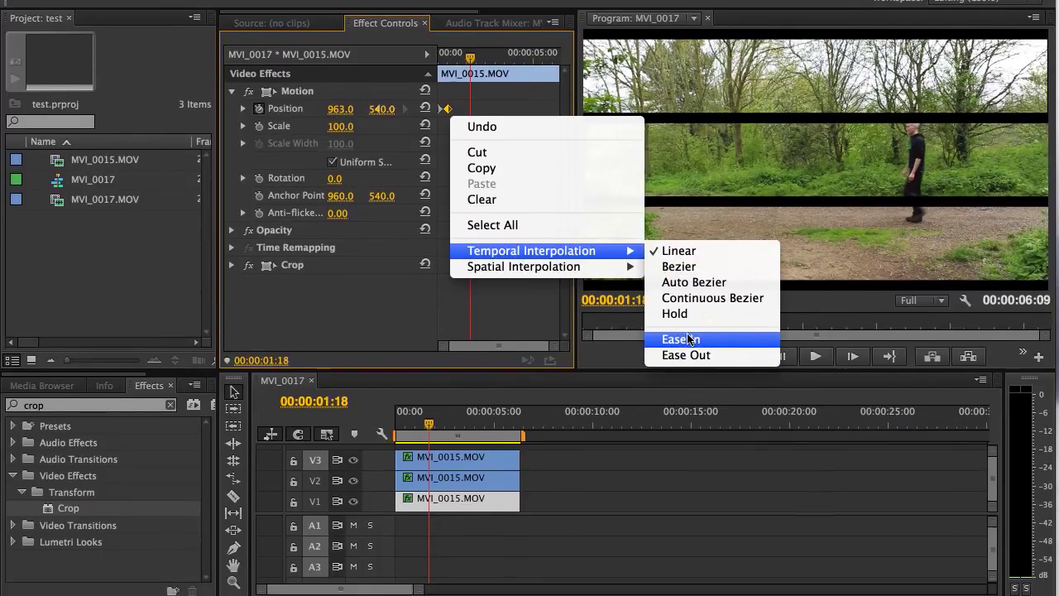
{"action": "left_click", "coordinate": [680, 383]}
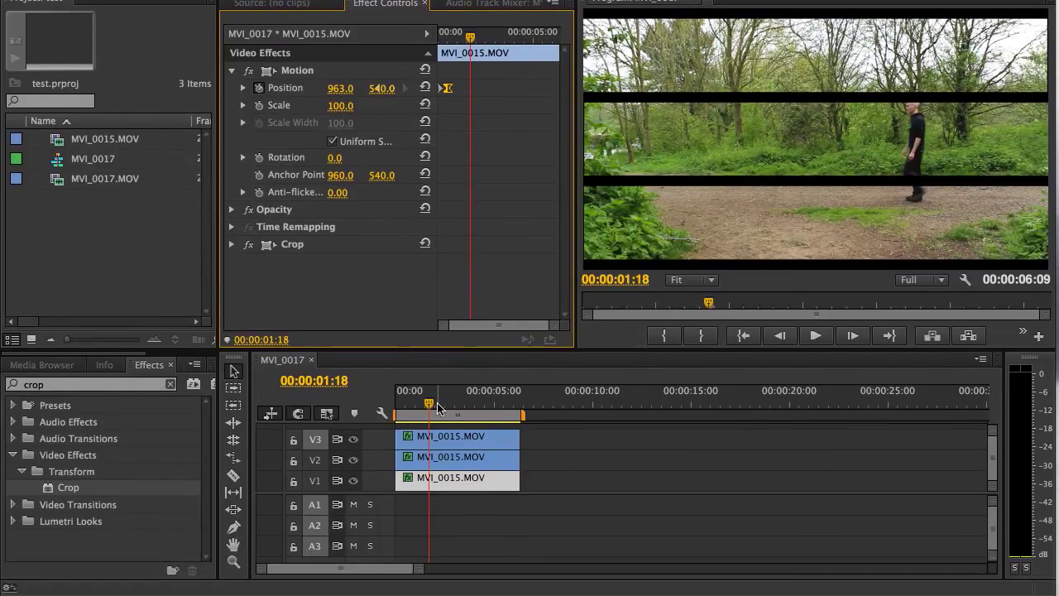
{"action": "left_click_drag", "start_coordinate": [465, 427], "coordinate": [465, 461]}
{"action": "left_click", "coordinate": [463, 481]}
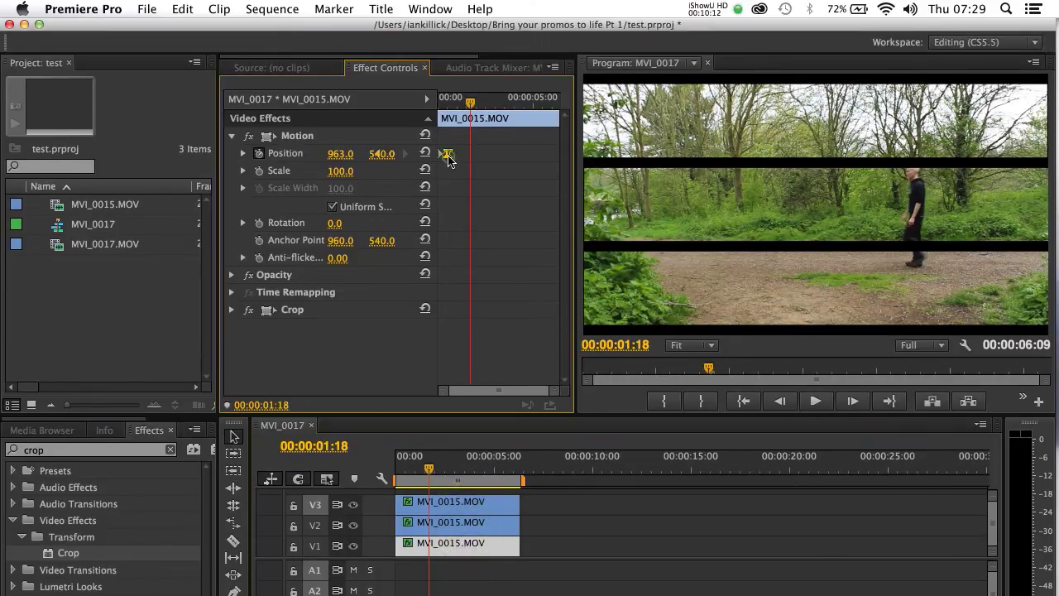
{"action": "left_click", "coordinate": [445, 87]}
Re-render the entire work area, show the Motion handles, and play from about 01:23
{"action": "left_click", "coordinate": [287, 8]}
{"action": "left_click", "coordinate": [309, 70]}
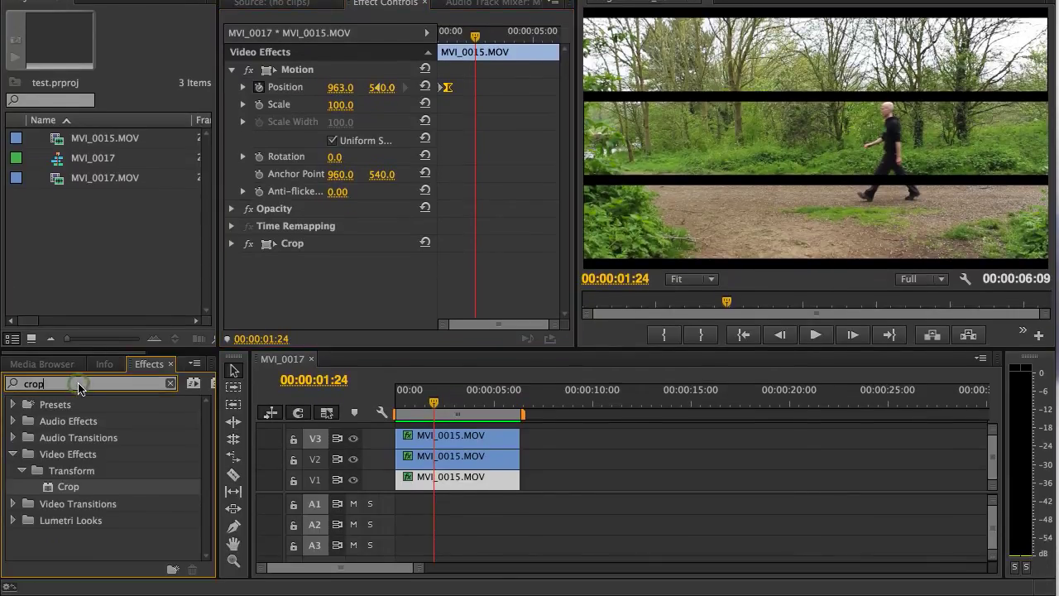
{"action": "left_click", "coordinate": [81, 449]}
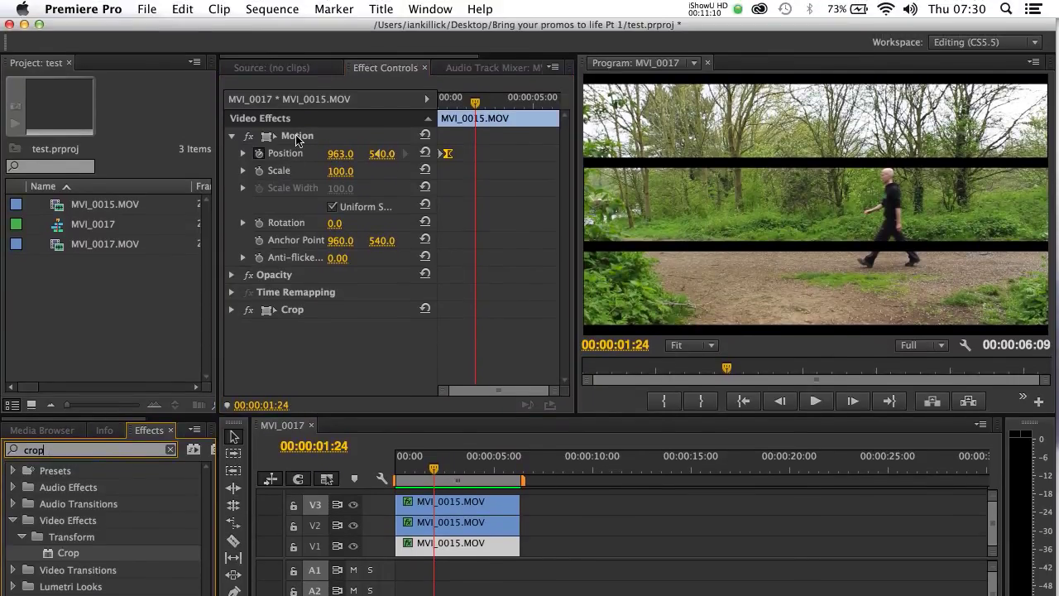
{"action": "left_click", "coordinate": [290, 106]}
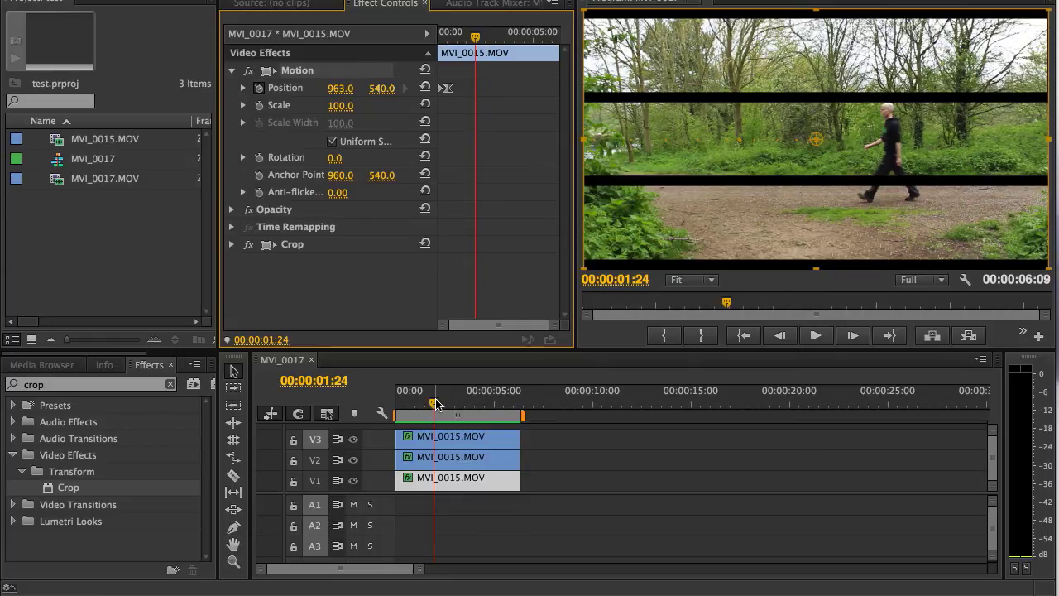
{"action": "left_click", "coordinate": [437, 404]}
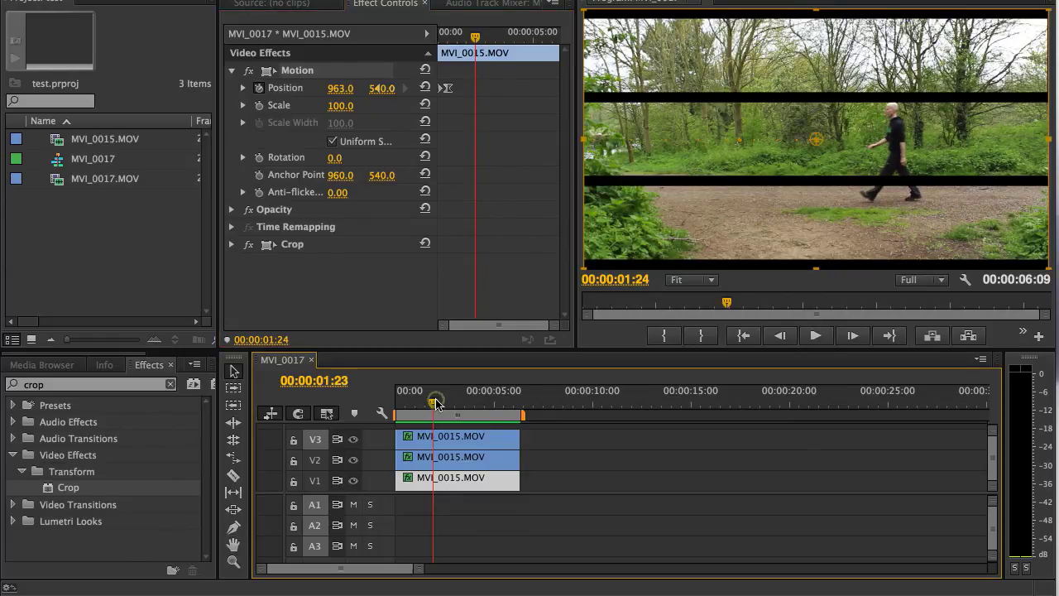
{"action": "key", "text": "space"}
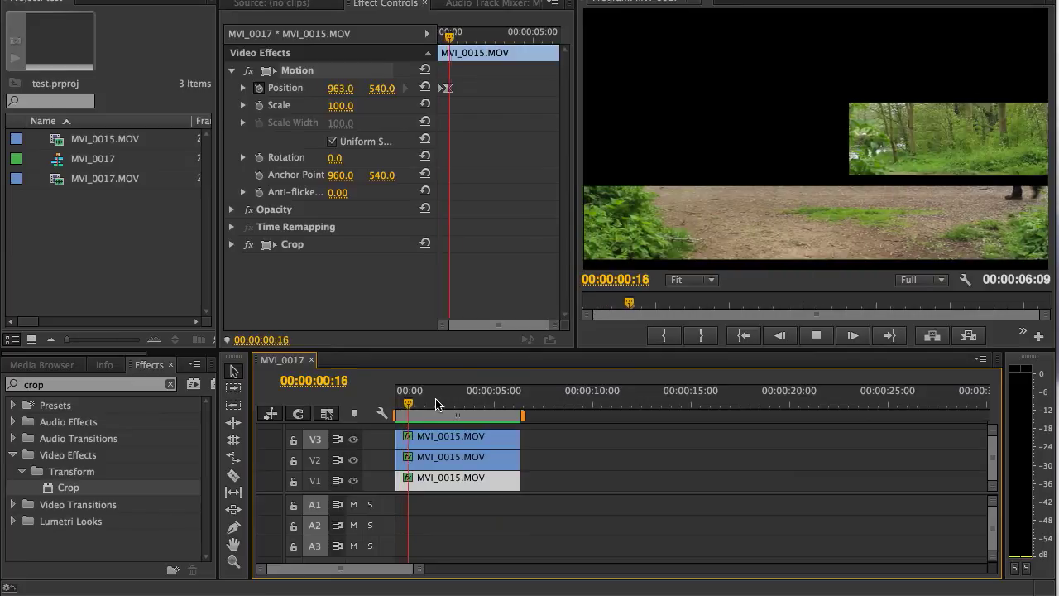
{"action": "left_click", "coordinate": [437, 403]}
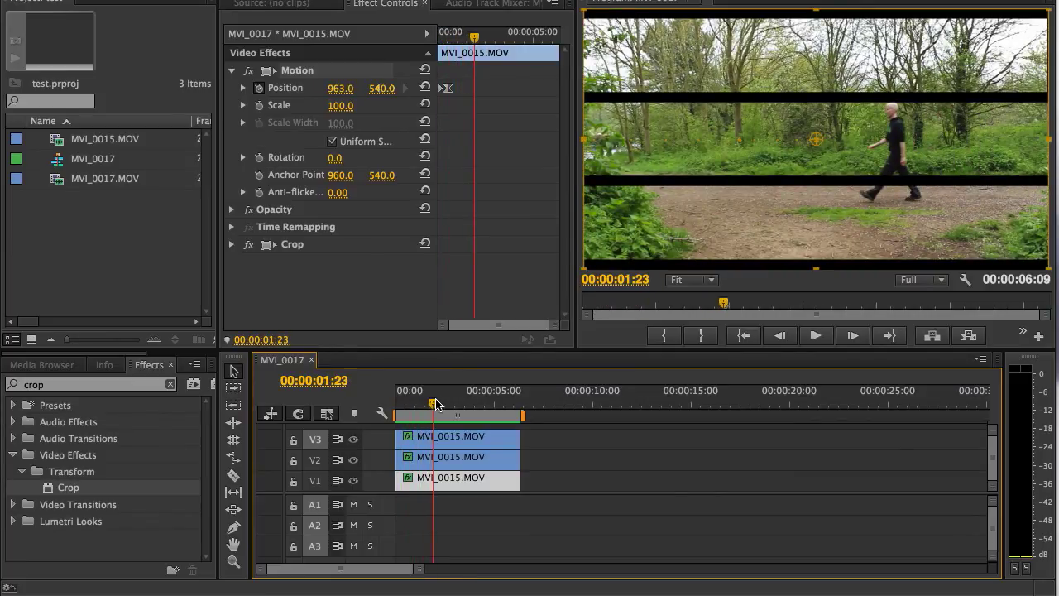